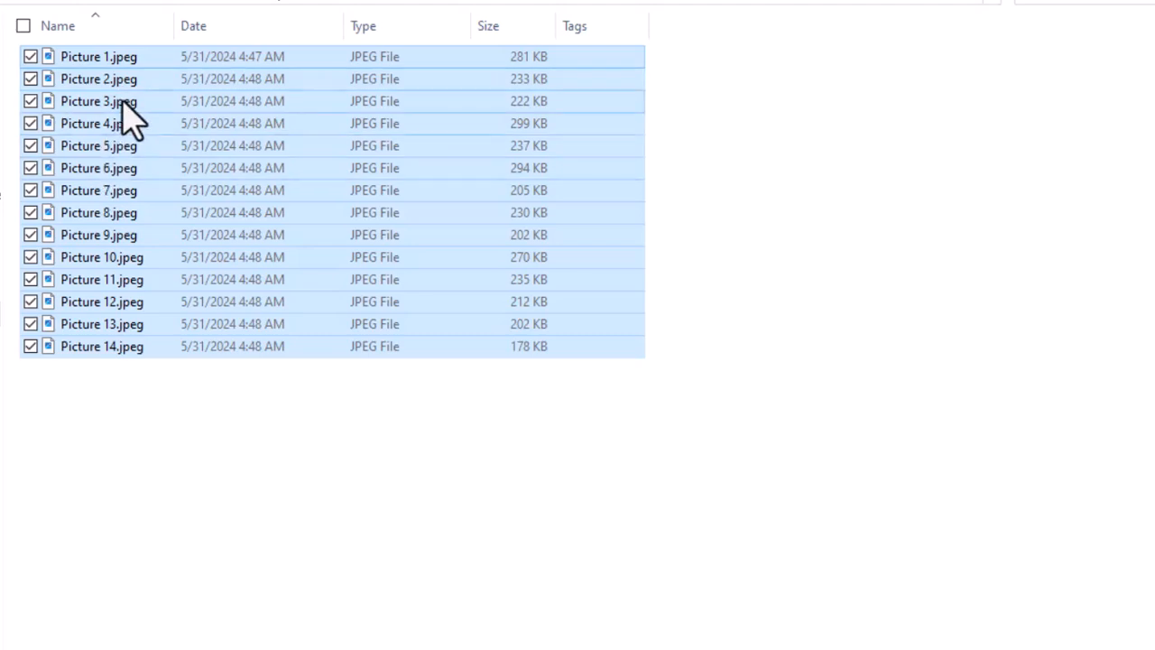
{"action": "left_click", "coordinate": [138, 393]}
{"action": "left_click_drag", "start_coordinate": [115, 415], "coordinate": [91, 85]}
{"action": "left_click", "coordinate": [93, 383]}
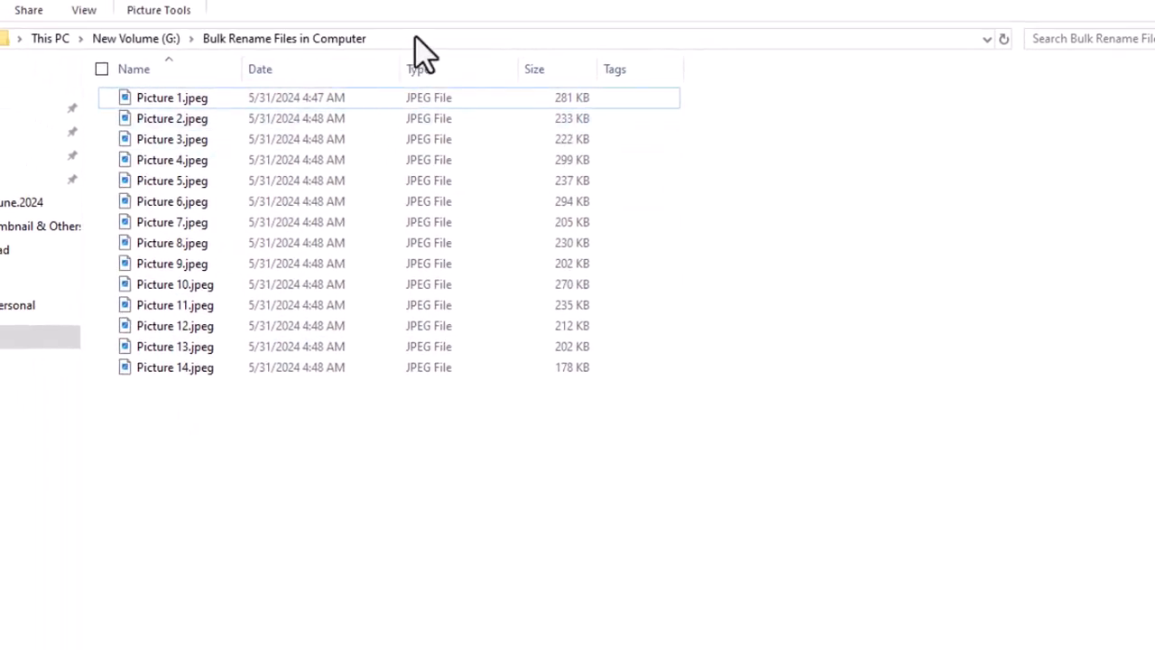
- Copy the picture folder's path, G:\Bulk Rename Files in Computer, and open it as a directory listing in Chrome
{"action": "left_click", "coordinate": [415, 38]}
{"action": "key", "text": "ctrl+c"}
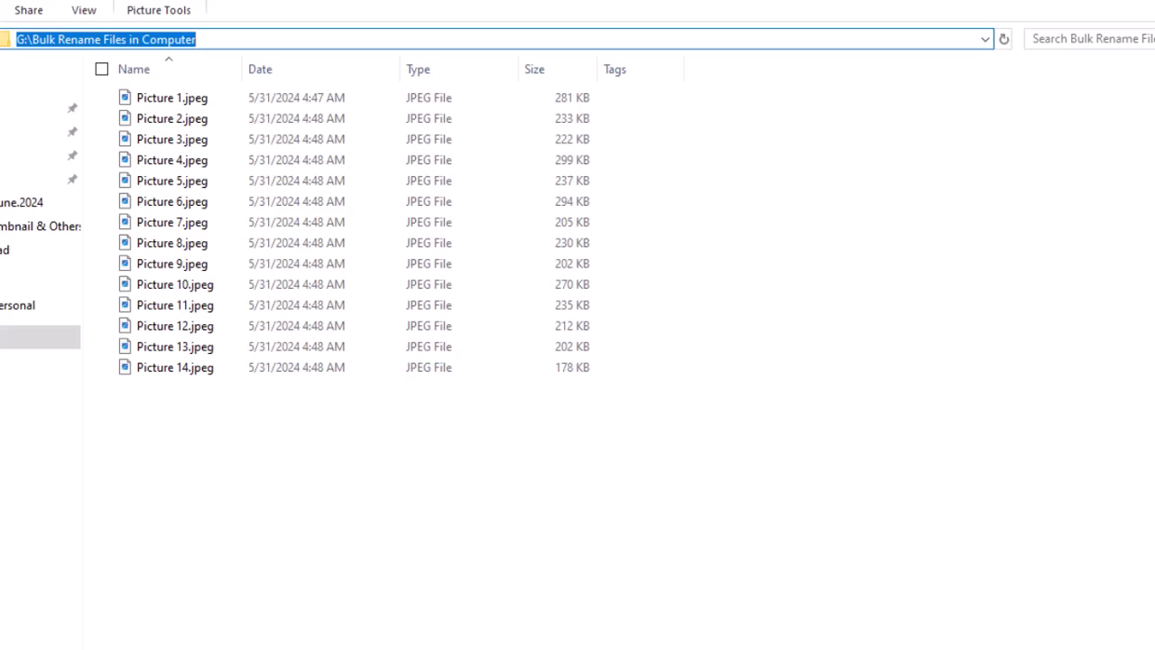
{"action": "left_click", "coordinate": [535, 648]}
{"action": "left_click", "coordinate": [636, 613]}
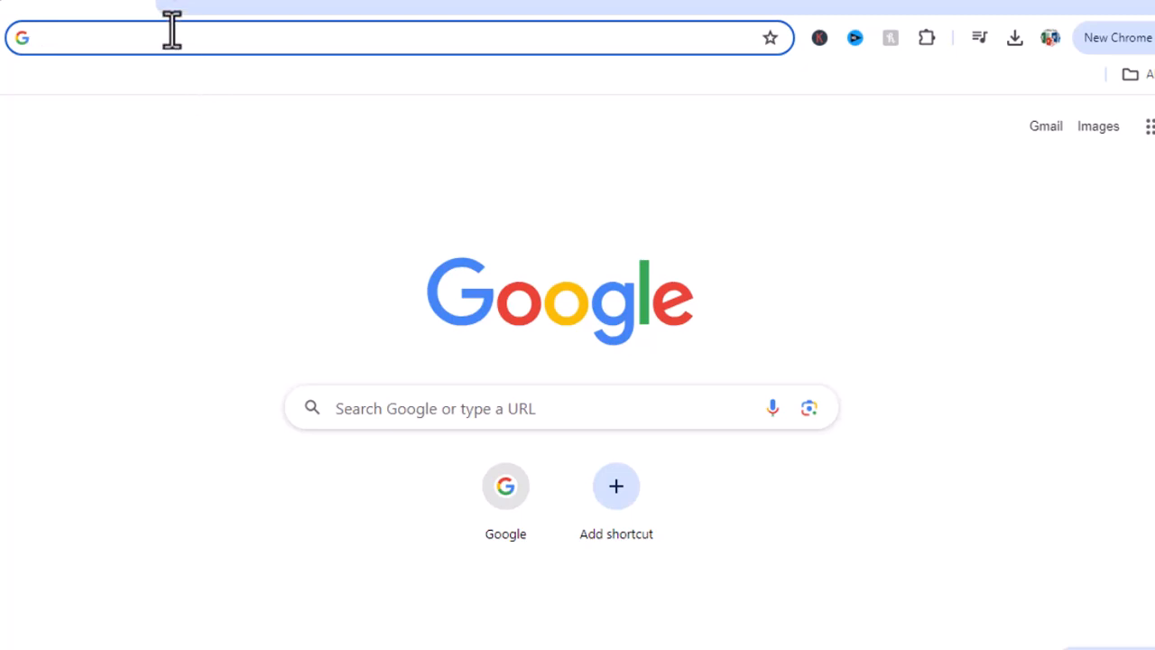
{"action": "left_click", "coordinate": [115, 37]}
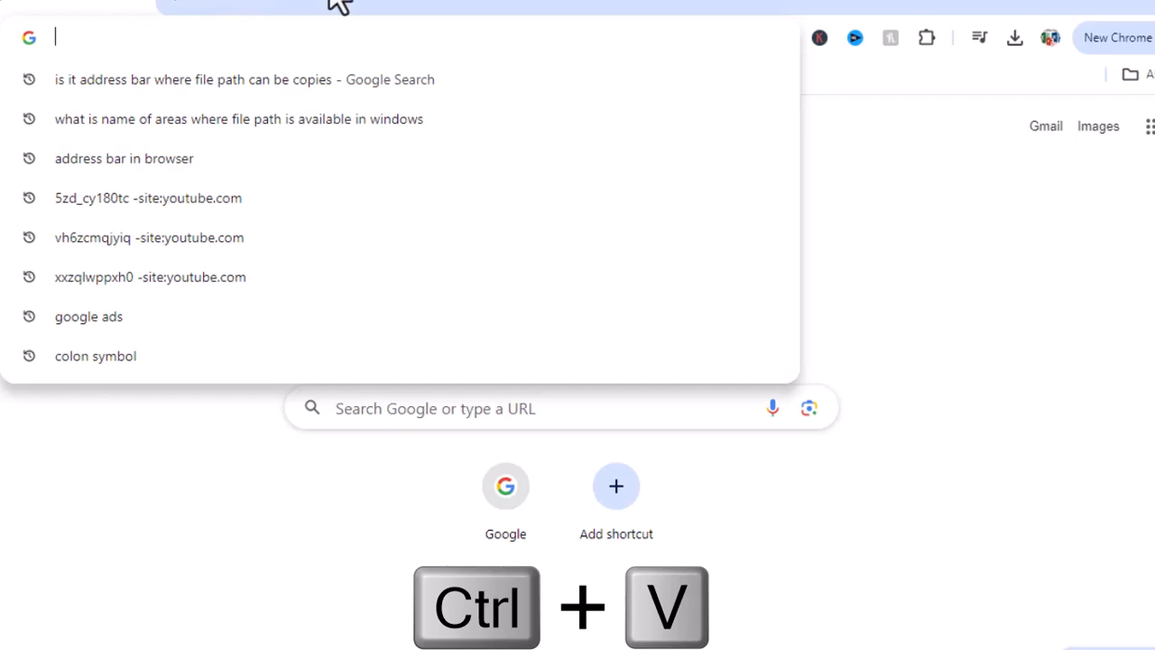
{"action": "key", "text": "ctrl+v"}
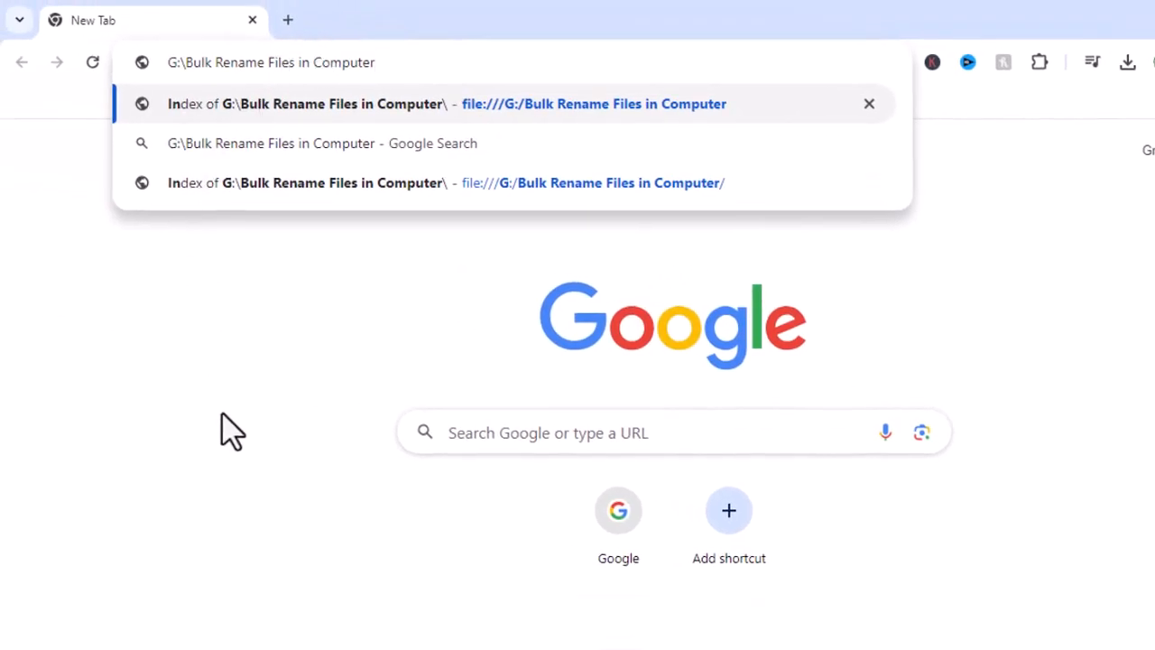
{"action": "key", "text": "Return"}
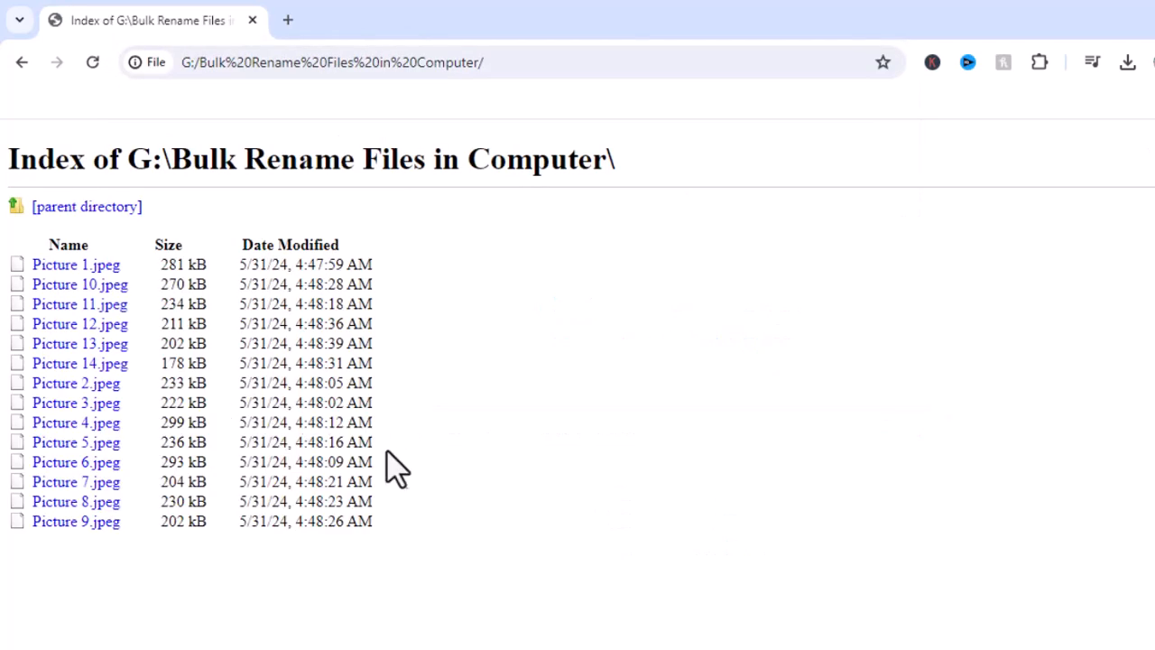
- Copy the entire directory listing and paste it into the blank Excel workbook at cell A1
{"action": "key", "text": "ctrl+a"}
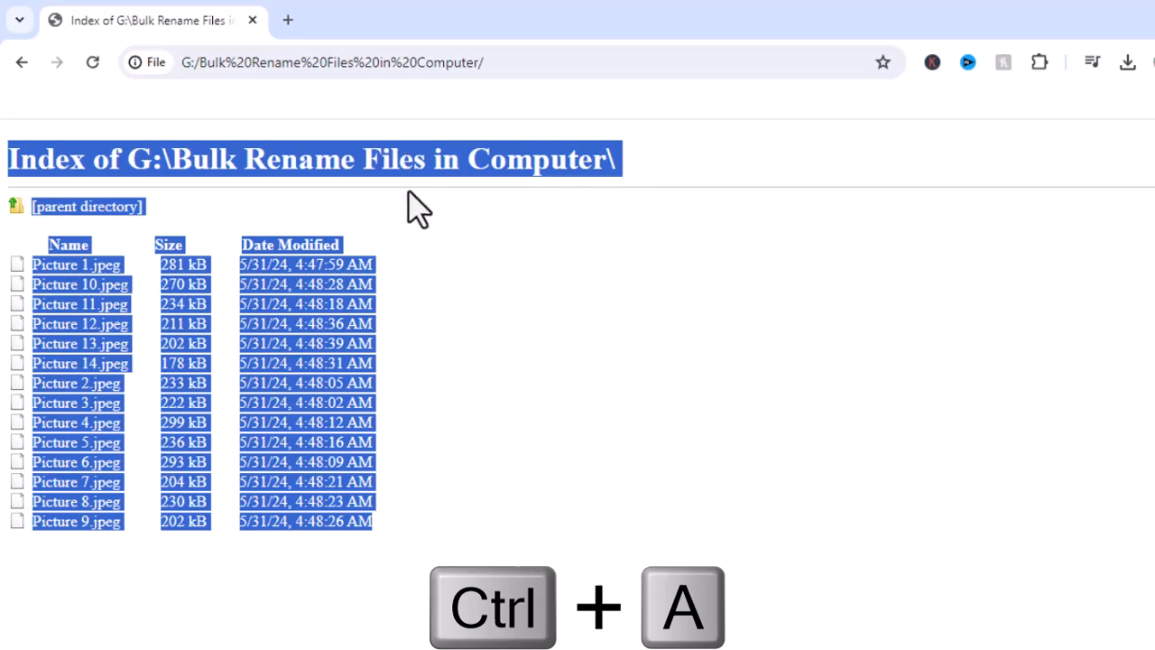
{"action": "key", "text": "ctrl+c"}
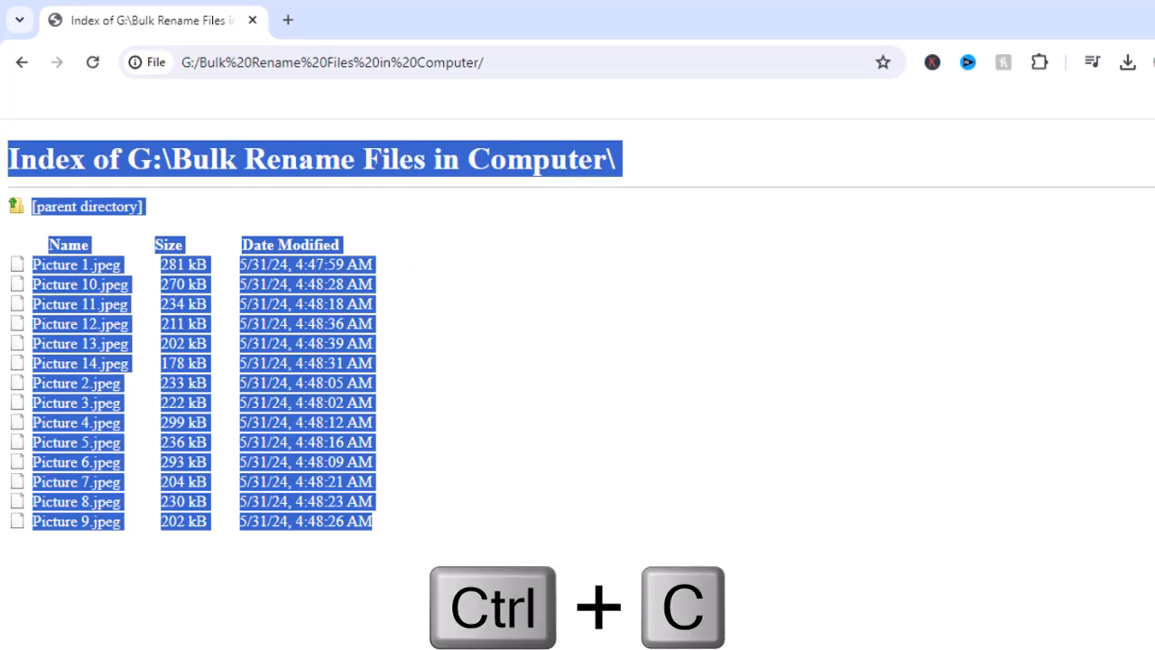
{"action": "left_click", "coordinate": [694, 648]}
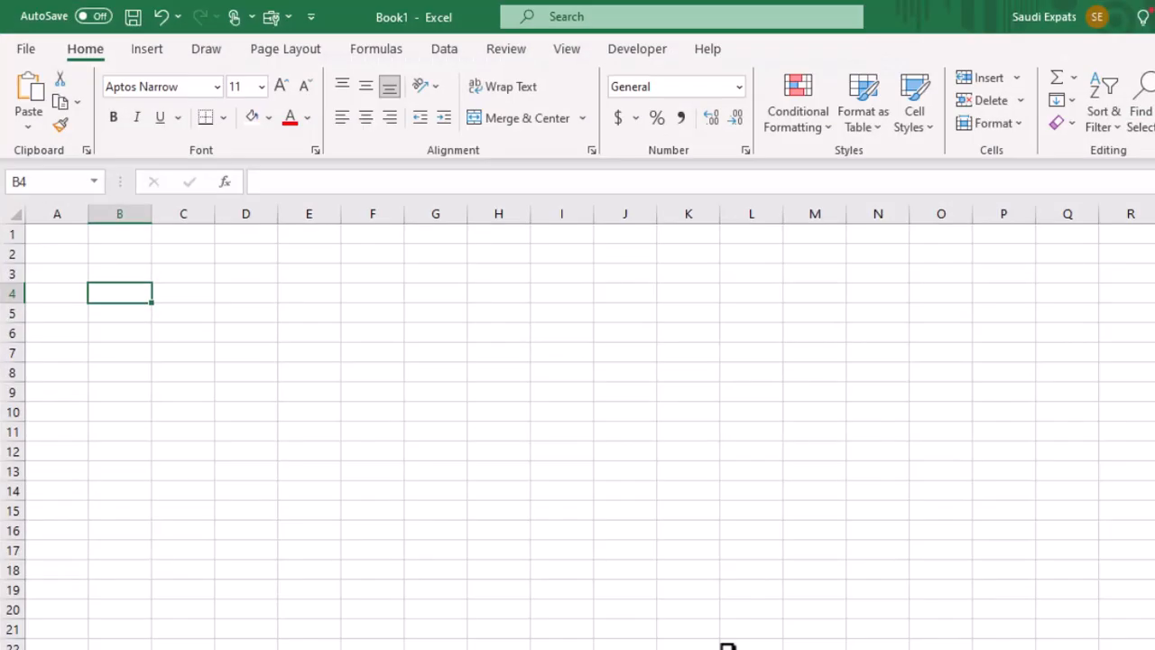
{"action": "left_click", "coordinate": [42, 237]}
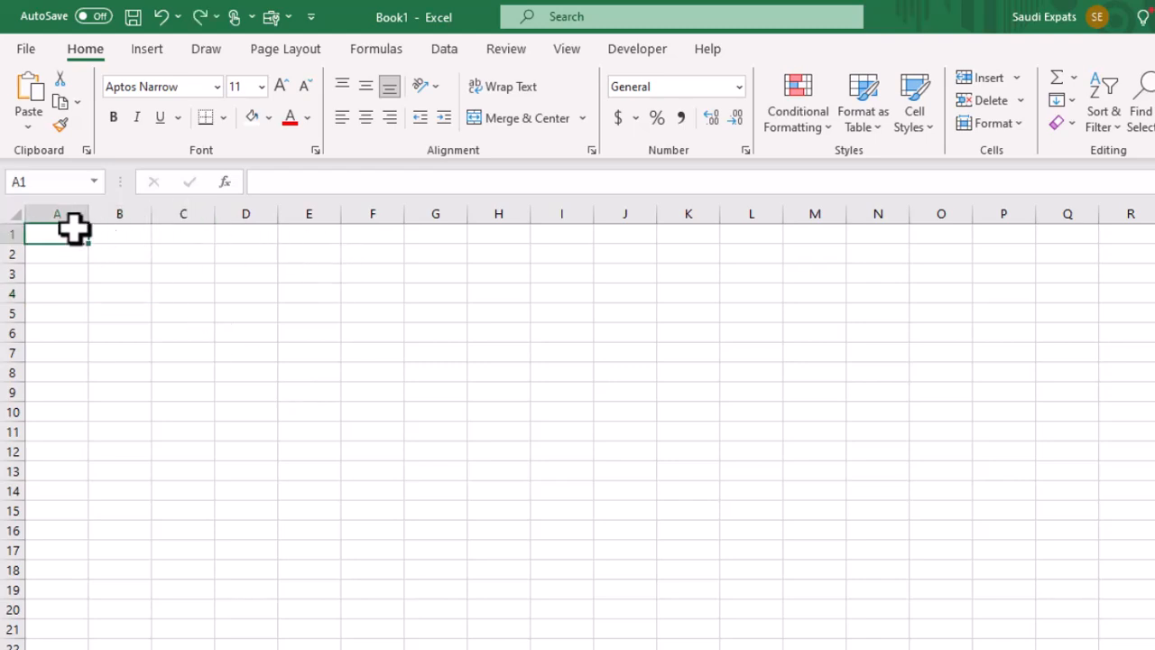
{"action": "key", "text": "ctrl+v"}
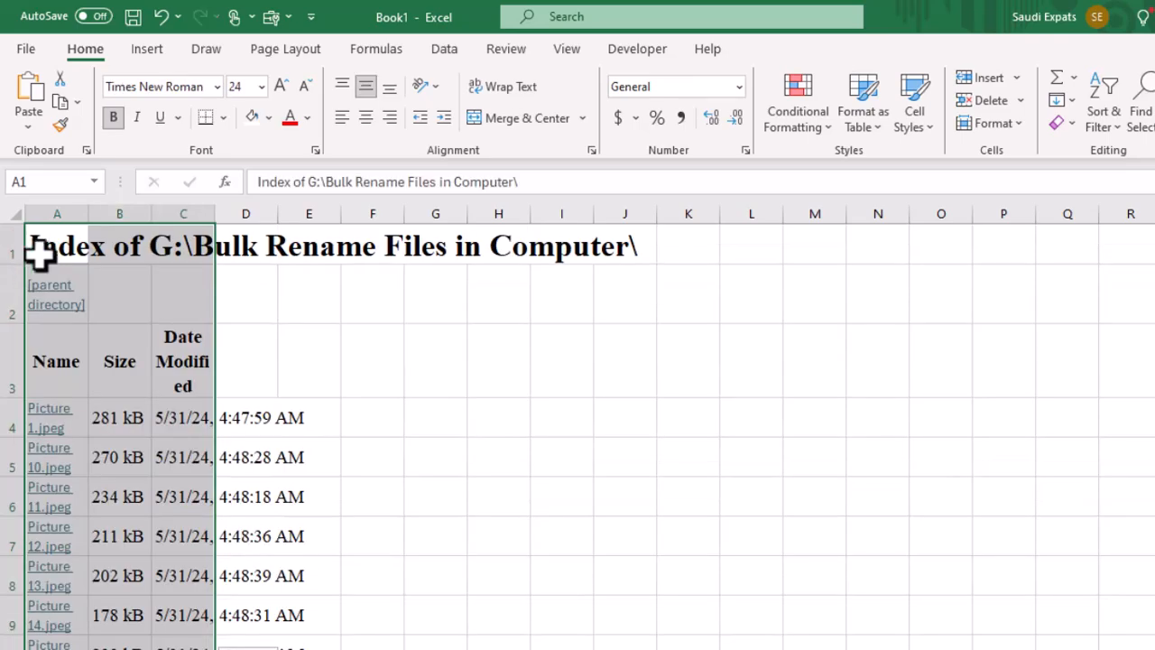
- Delete the three heading rows and the size and date columns B through E, keeping only the file names
{"action": "left_click_drag", "start_coordinate": [7, 237], "coordinate": [7, 361]}
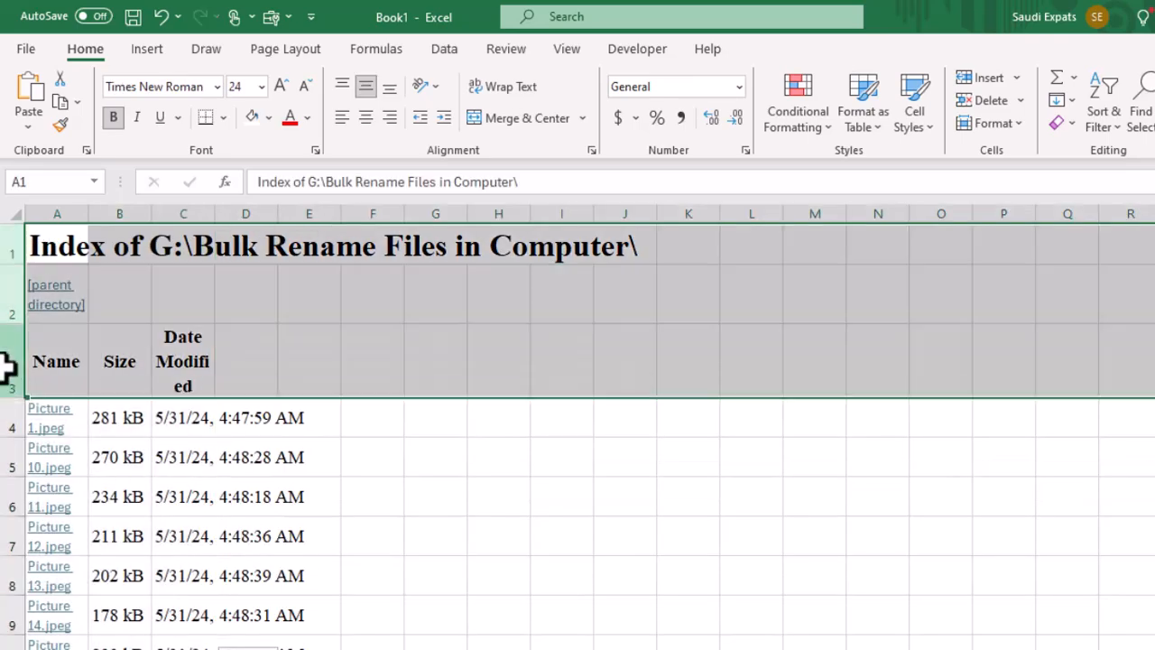
{"action": "key", "text": "ctrl+minus"}
{"action": "left_click_drag", "start_coordinate": [133, 200], "coordinate": [309, 201]}
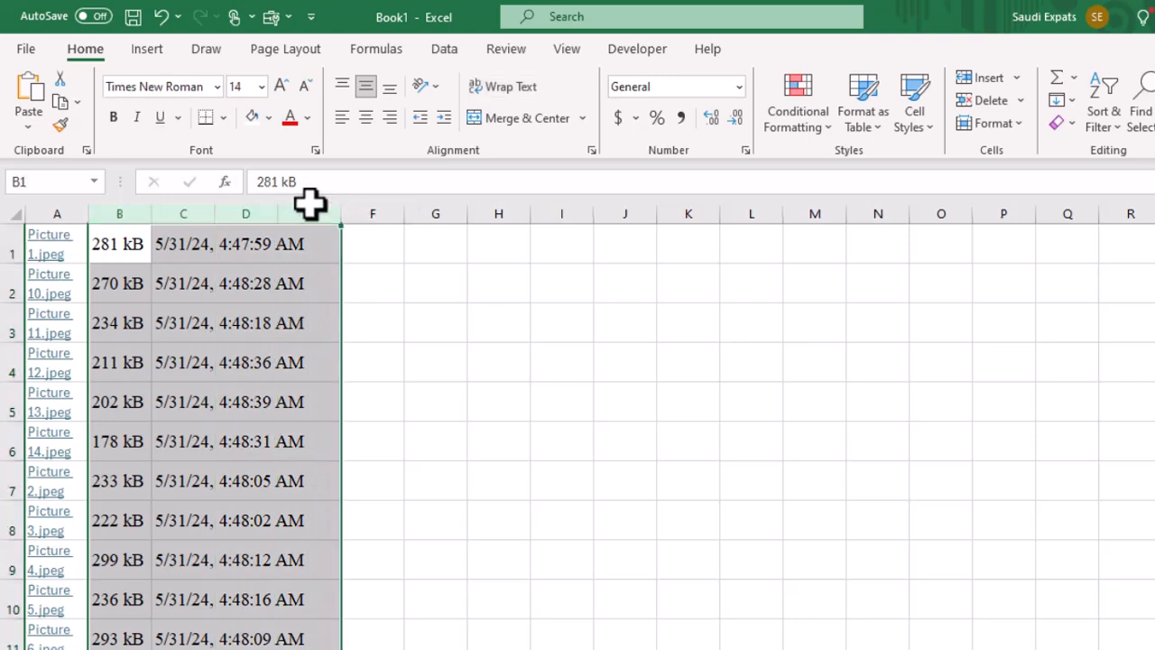
{"action": "key", "text": "ctrl+minus"}
- Paste the file names from column A as values starting at E1, and delete the original hyperlinked column A
{"action": "left_click", "coordinate": [59, 213]}
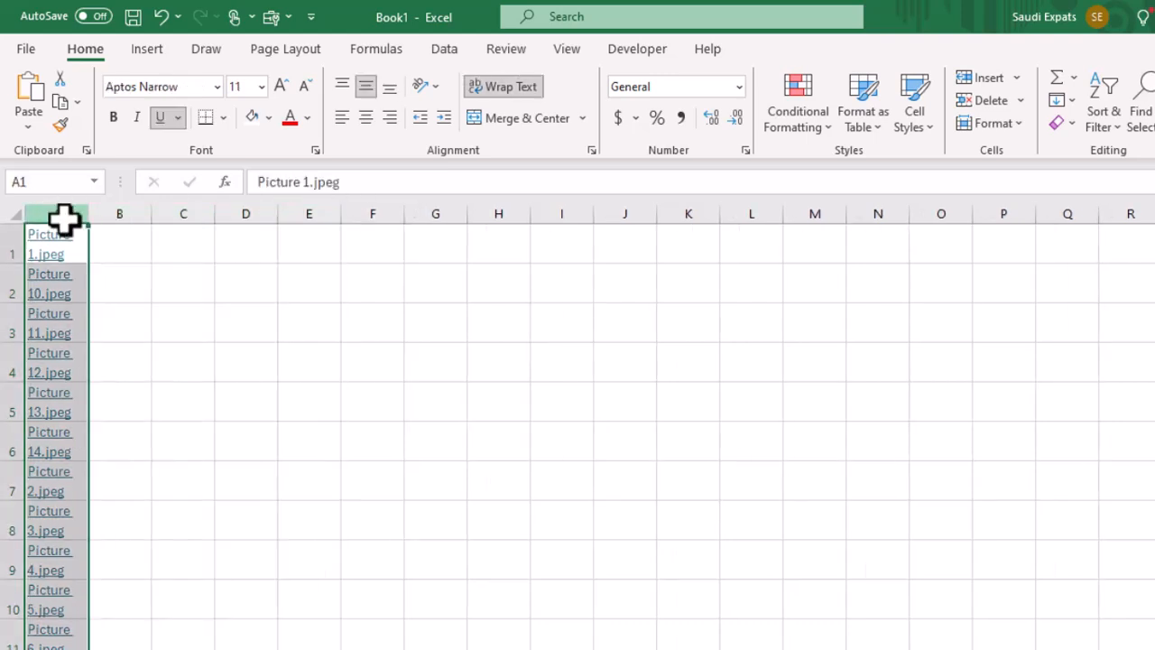
{"action": "left_click", "coordinate": [106, 327]}
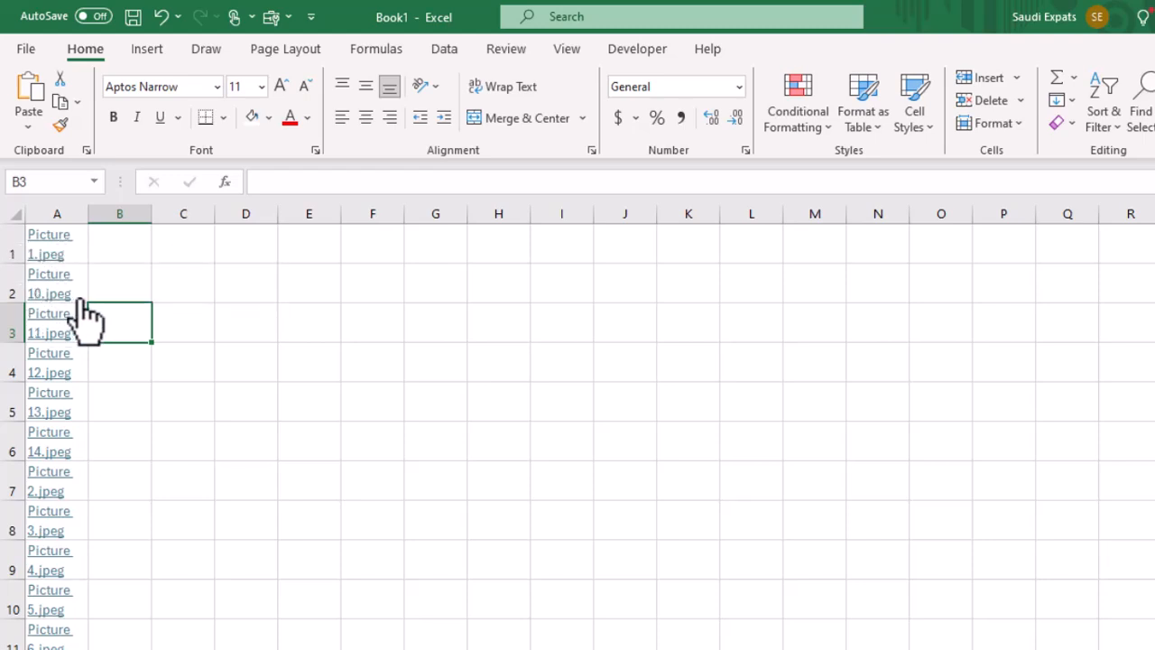
{"action": "left_click", "coordinate": [63, 213]}
{"action": "key", "text": "ctrl+c"}
{"action": "right_click", "coordinate": [282, 236]}
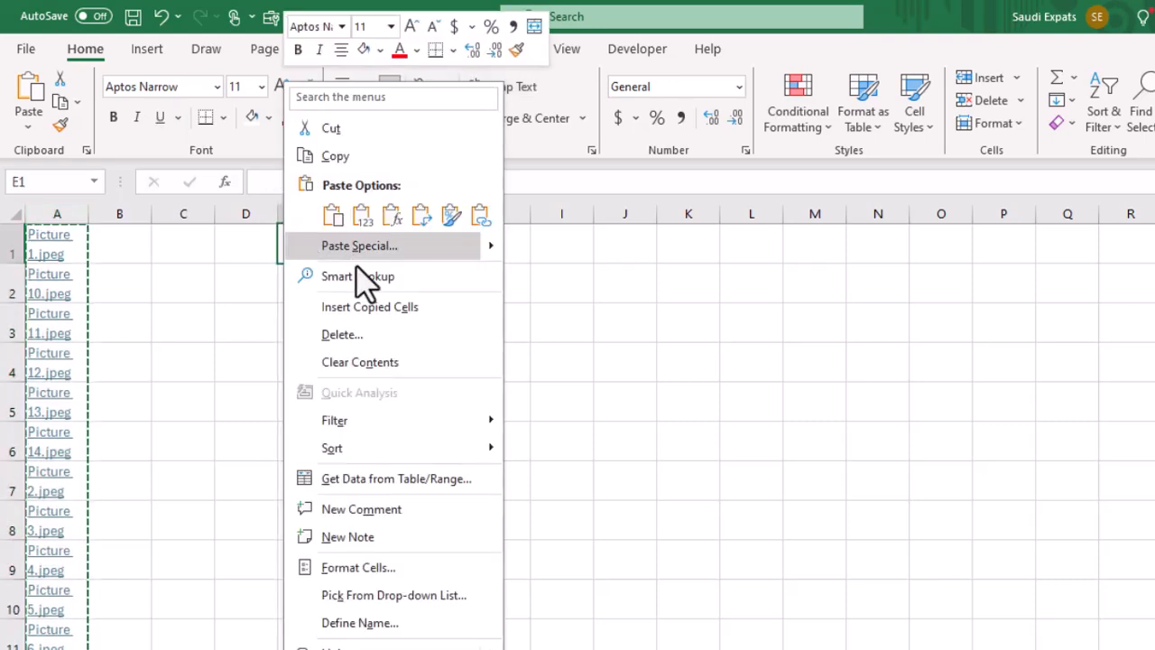
{"action": "left_click", "coordinate": [363, 218]}
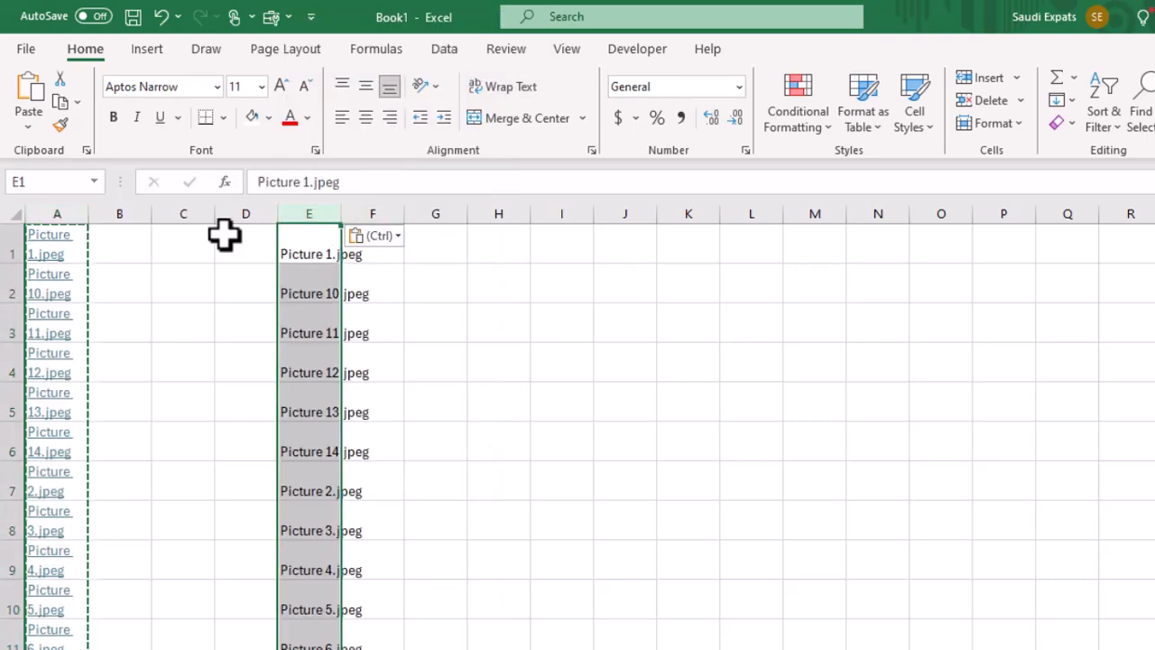
{"action": "left_click", "coordinate": [61, 209]}
{"action": "key", "text": "ctrl+minus"}
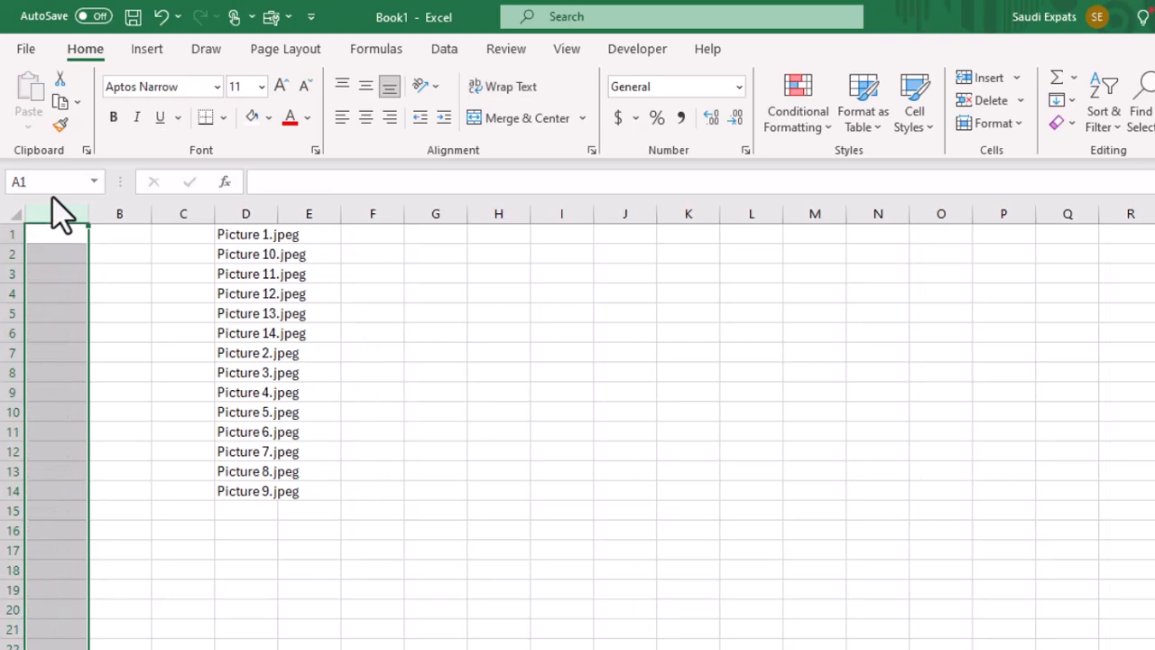
{"action": "left_click_drag", "start_coordinate": [263, 233], "coordinate": [225, 491]}
{"action": "left_click", "coordinate": [225, 549]}
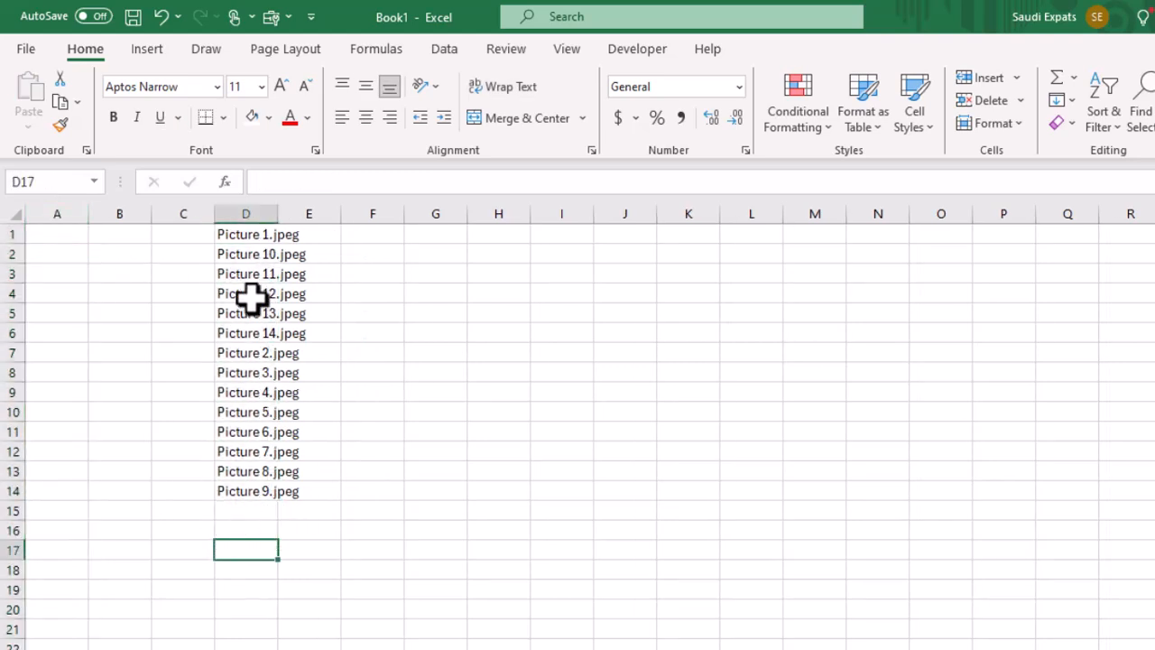
{"action": "left_click", "coordinate": [248, 235]}
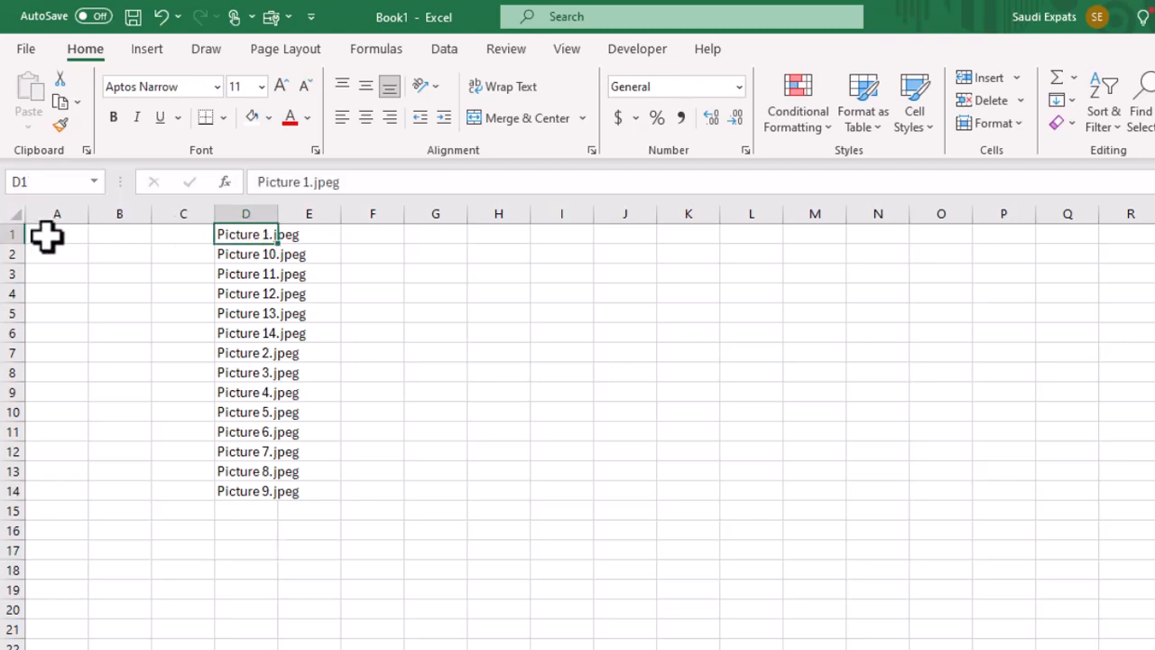
- Fill cells A1:A14 with the command word "rename"
{"action": "left_click_drag", "start_coordinate": [52, 233], "coordinate": [39, 484]}
{"action": "type", "text": "rem"}
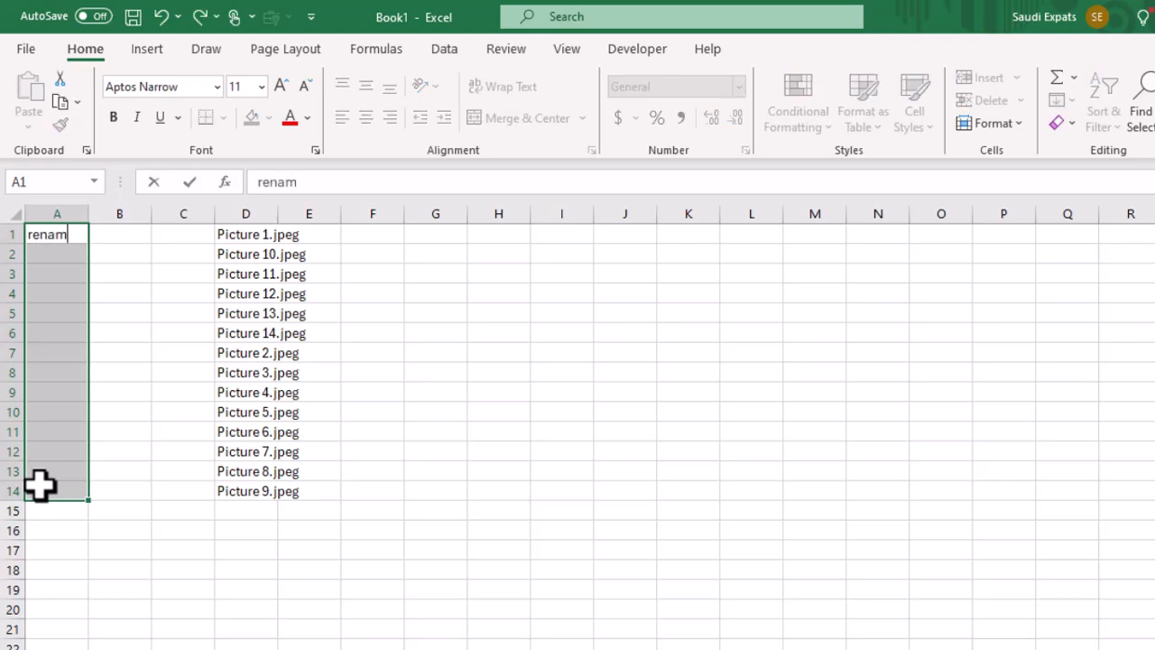
{"action": "type", "text": "ame"}
{"action": "key", "text": "ctrl+Return"}
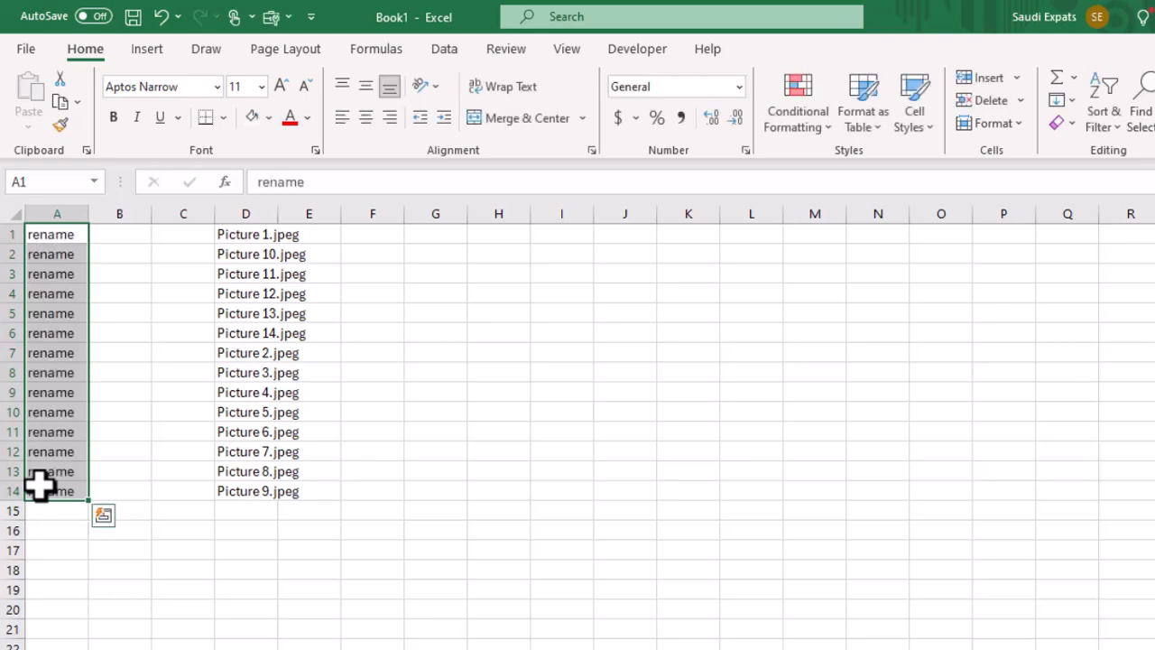
- Enter a single space in B1 and fill it down to B14
{"action": "left_click", "coordinate": [251, 479]}
{"action": "left_click_drag", "start_coordinate": [268, 232], "coordinate": [245, 484]}
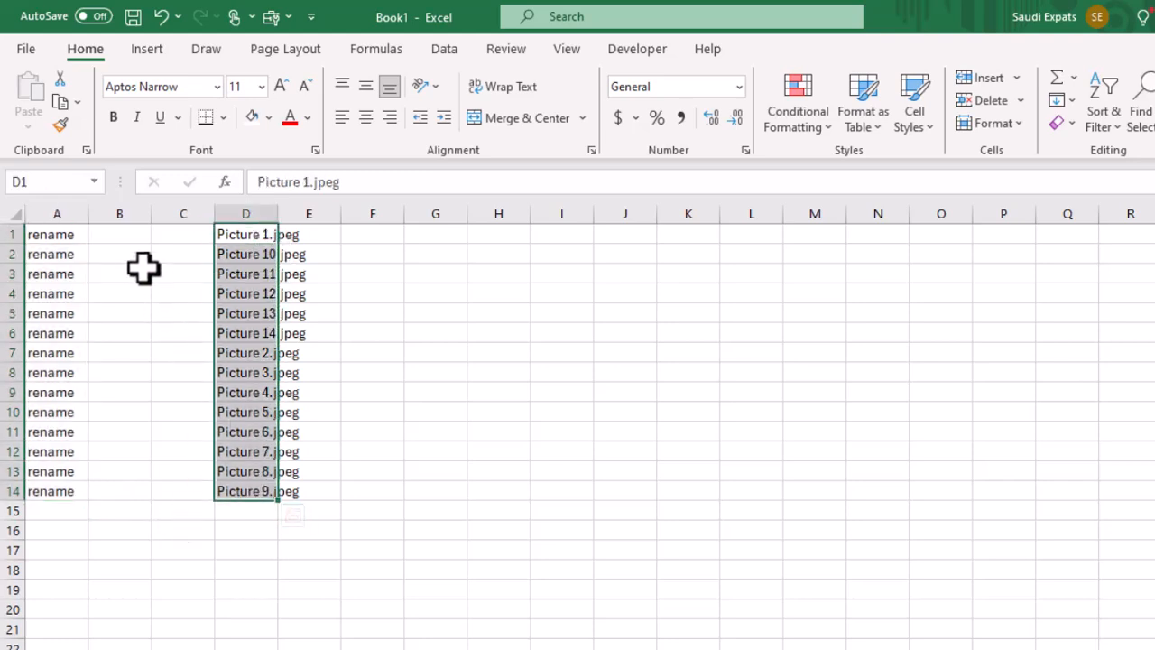
{"action": "left_click", "coordinate": [131, 230]}
{"action": "left_click_drag", "start_coordinate": [131, 230], "coordinate": [100, 487]}
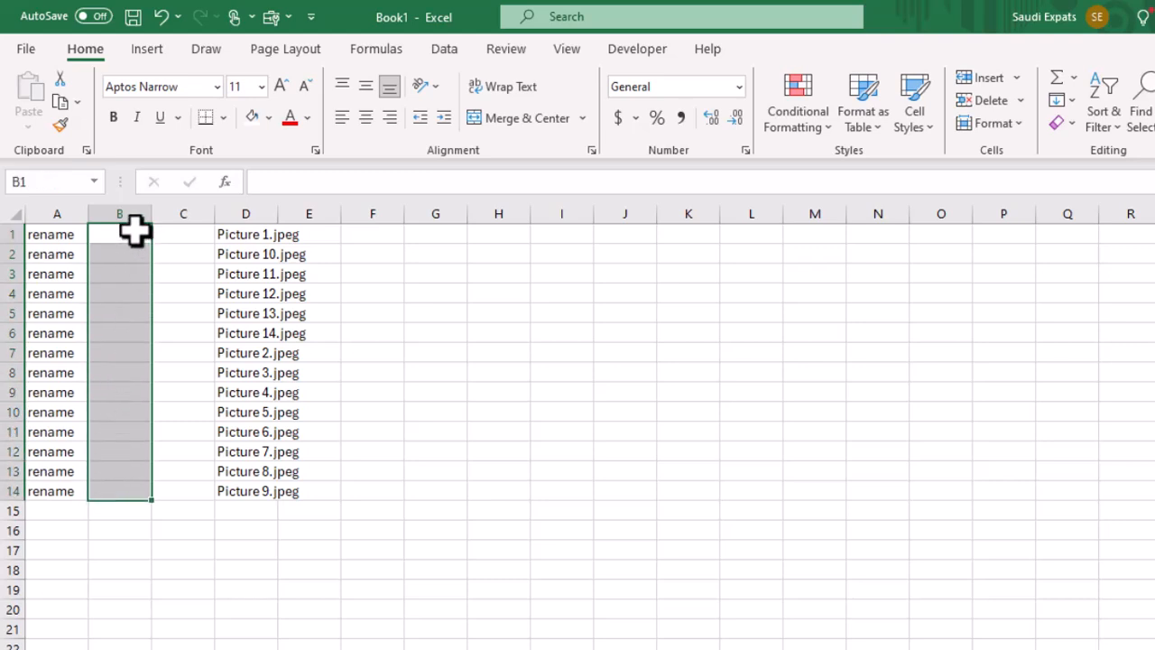
{"action": "left_click", "coordinate": [135, 231]}
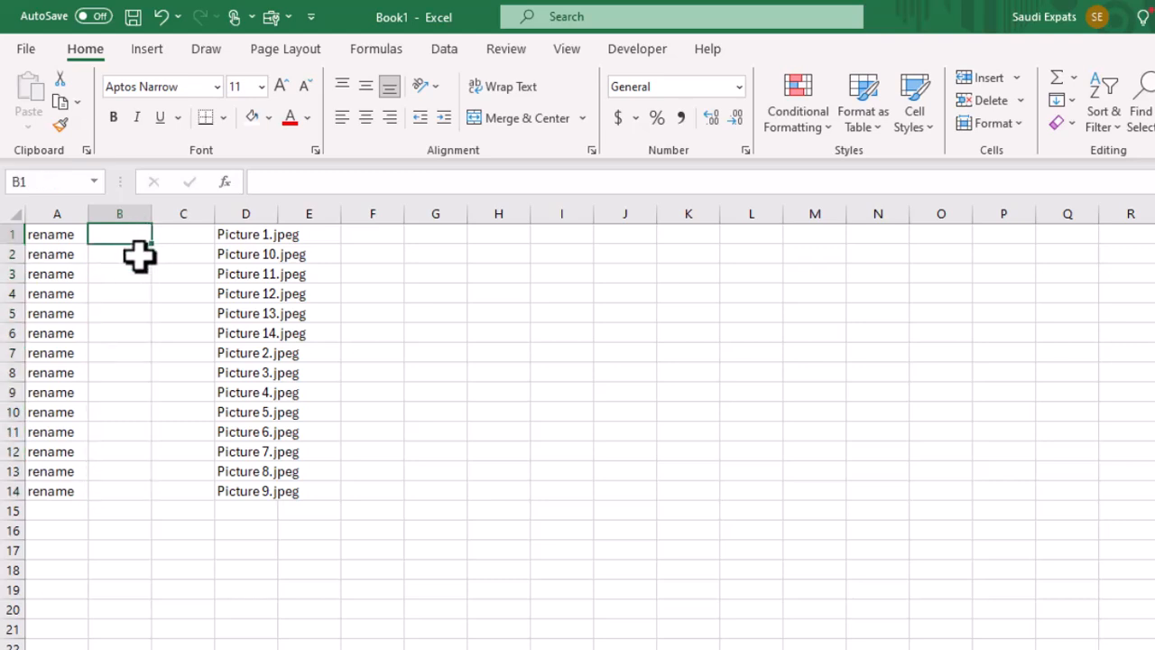
{"action": "left_click", "coordinate": [138, 256]}
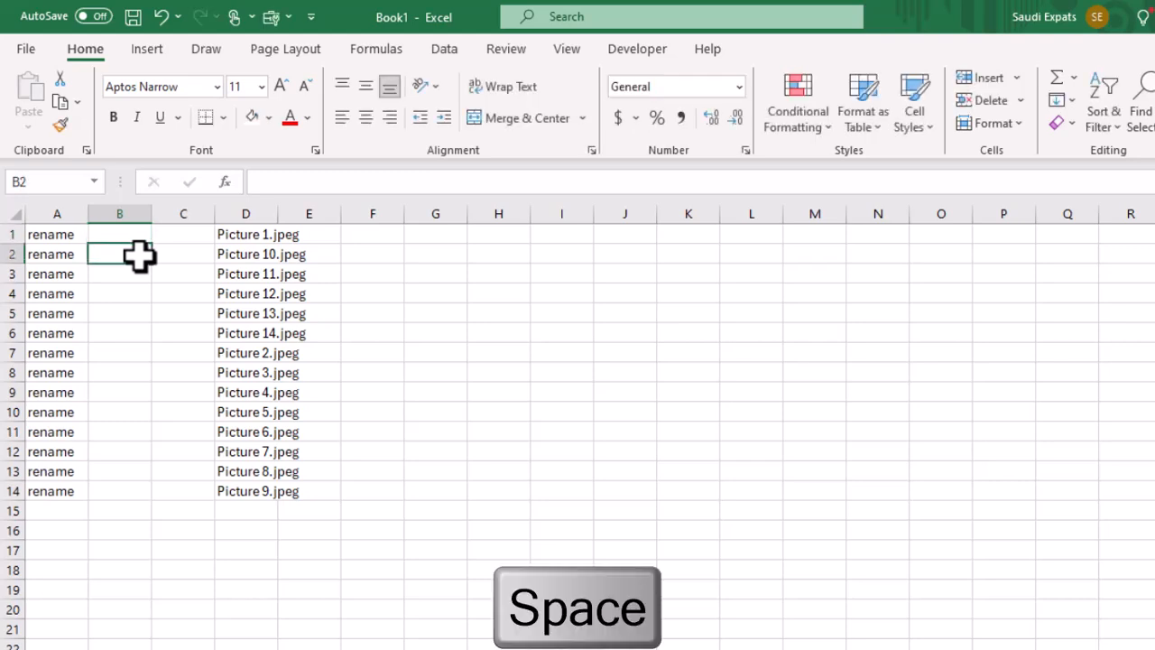
{"action": "left_click", "coordinate": [117, 233]}
{"action": "left_click_drag", "start_coordinate": [156, 250], "coordinate": [116, 505]}
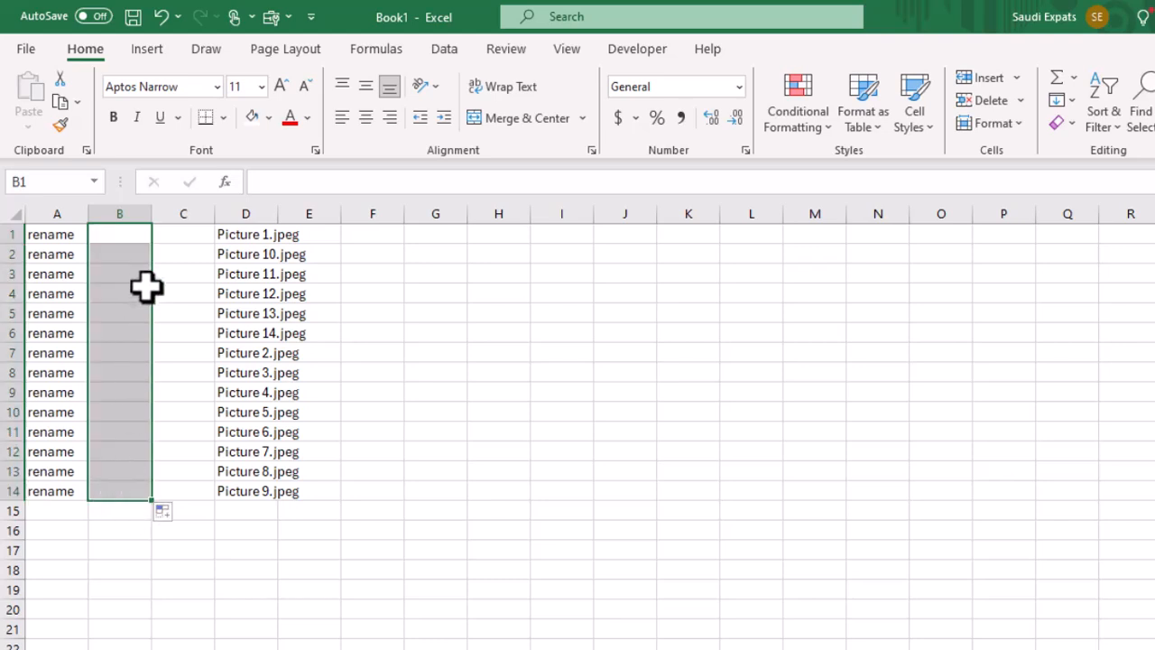
- Fill cells C1:C14 with a double quotation mark
{"action": "left_click", "coordinate": [206, 214]}
{"action": "left_click_drag", "start_coordinate": [183, 238], "coordinate": [172, 490]}
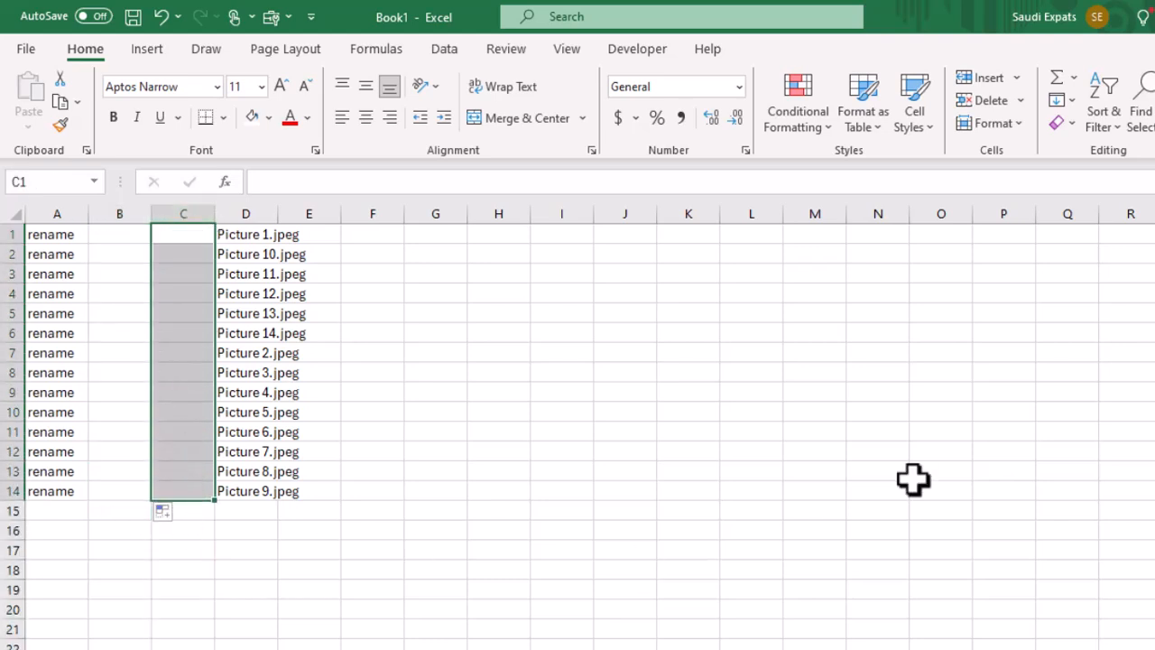
{"action": "type", "text": "\""}
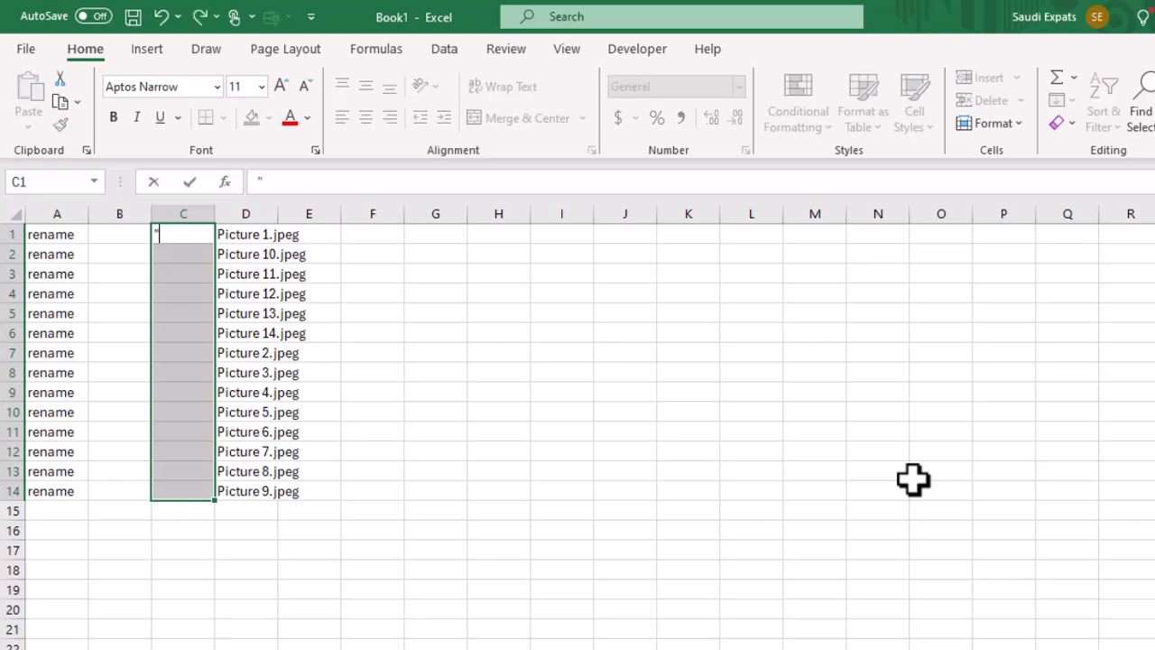
{"action": "key", "text": "ctrl+Return"}
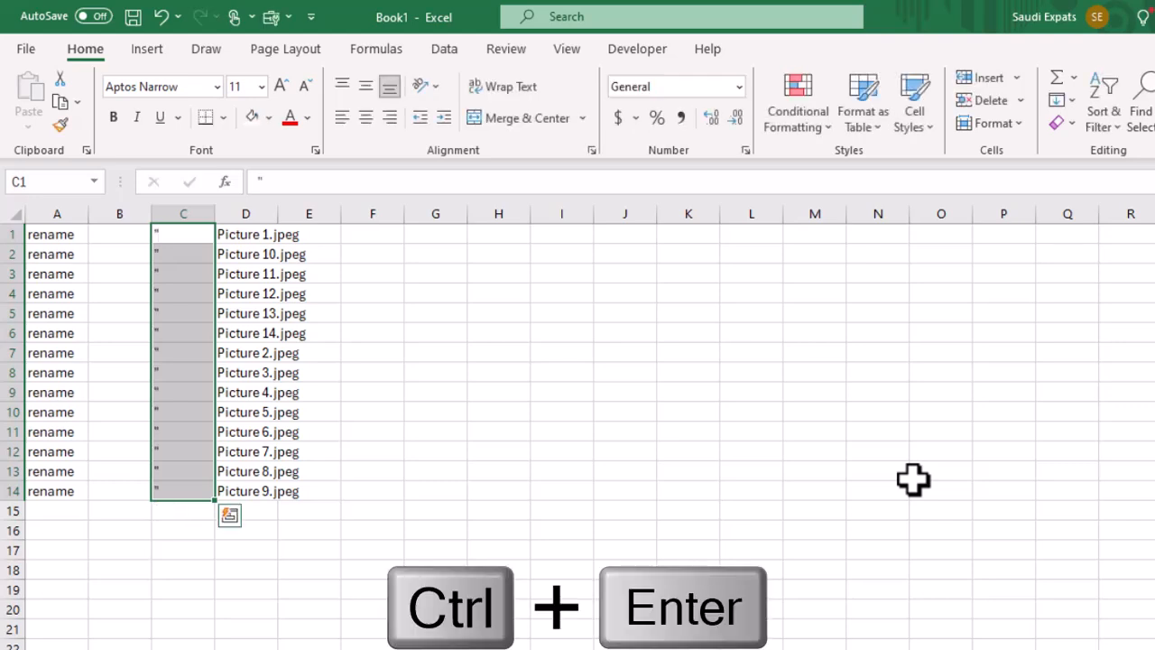
- Copy the quotation marks from C1:C14 to E1:E14 and auto-fit the width of column D to the file names
{"action": "left_click_drag", "start_coordinate": [187, 238], "coordinate": [184, 503]}
{"action": "key", "text": "ctrl+c"}
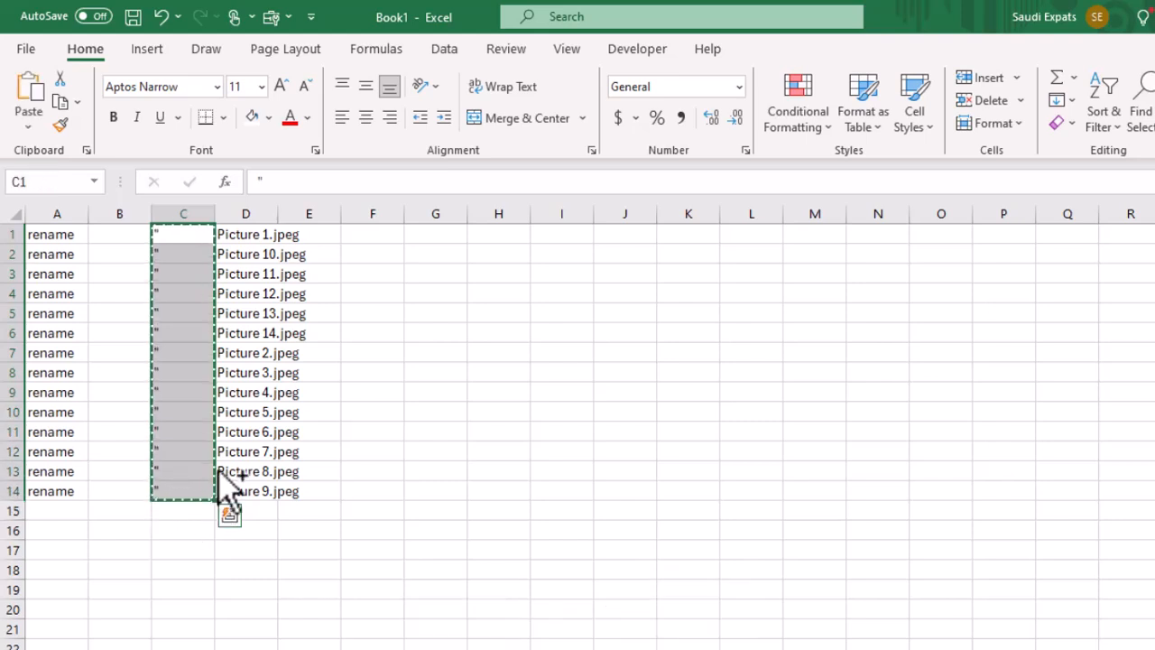
{"action": "left_click", "coordinate": [322, 235]}
{"action": "key", "text": "ctrl+v"}
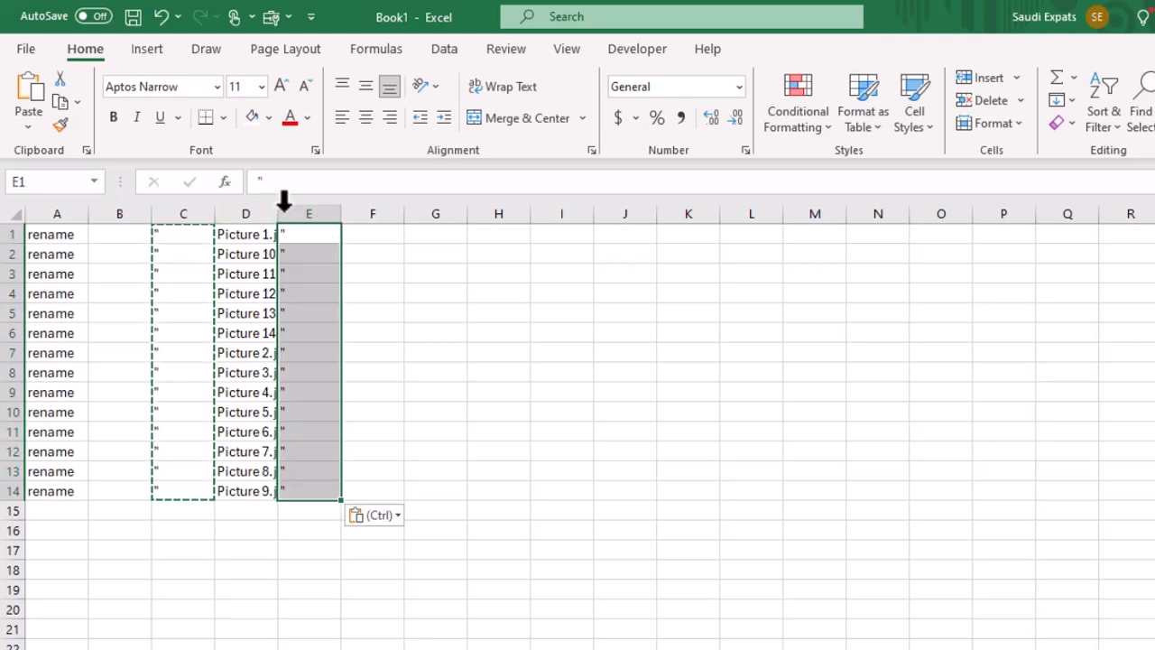
{"action": "double_click", "coordinate": [279, 211]}
{"action": "left_click_drag", "start_coordinate": [268, 238], "coordinate": [237, 489]}
{"action": "key", "text": "Escape"}
{"action": "left_click_drag", "start_coordinate": [189, 239], "coordinate": [163, 510]}
{"action": "left_click_drag", "start_coordinate": [358, 239], "coordinate": [334, 492]}
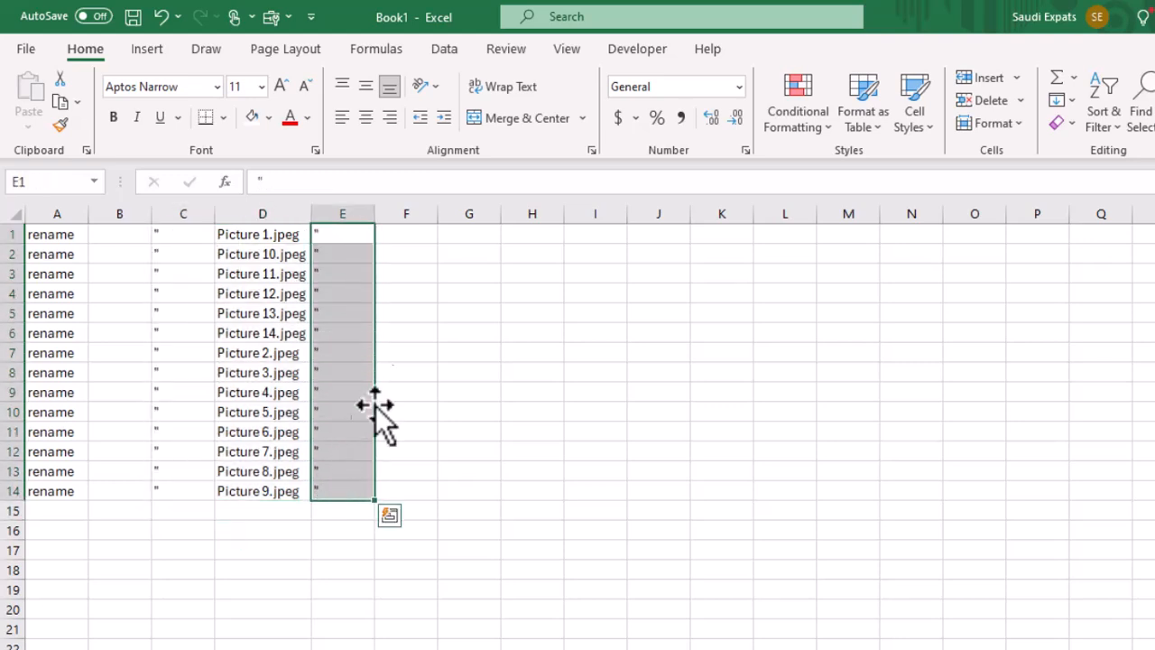
- Enter a single space in F1 and fill it down to F14
{"action": "left_click", "coordinate": [421, 231]}
{"action": "left_click_drag", "start_coordinate": [421, 231], "coordinate": [395, 478]}
{"action": "key", "text": "space"}
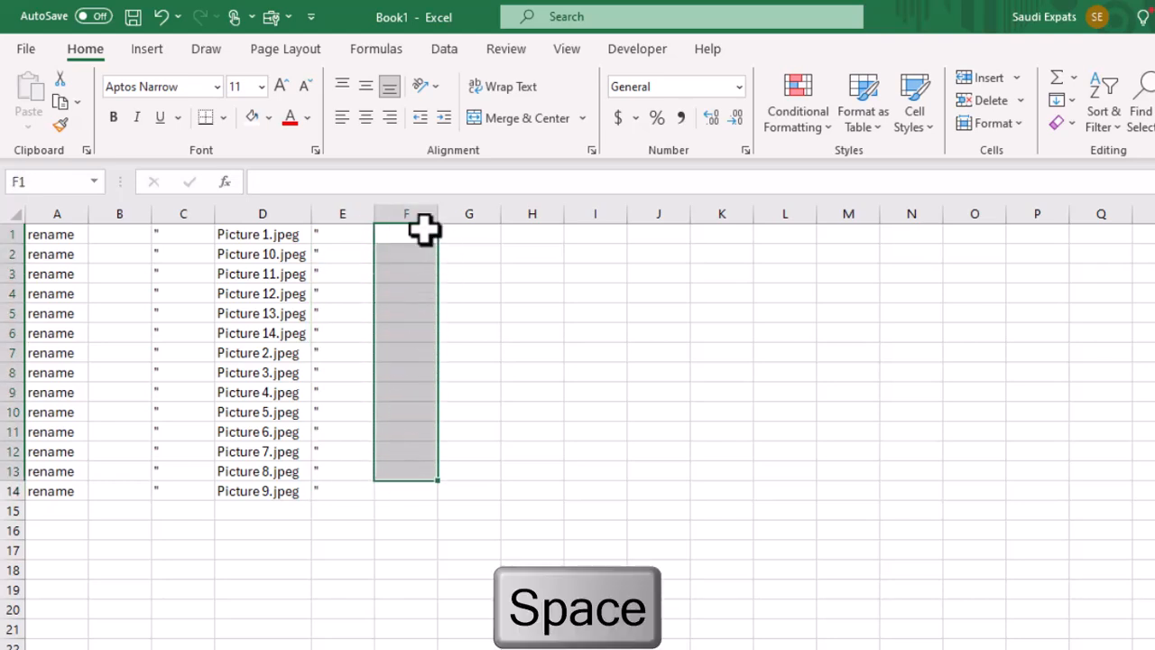
{"action": "left_click", "coordinate": [424, 231]}
{"action": "key", "text": "Return"}
{"action": "left_click", "coordinate": [418, 231]}
{"action": "left_click_drag", "start_coordinate": [444, 249], "coordinate": [397, 499]}
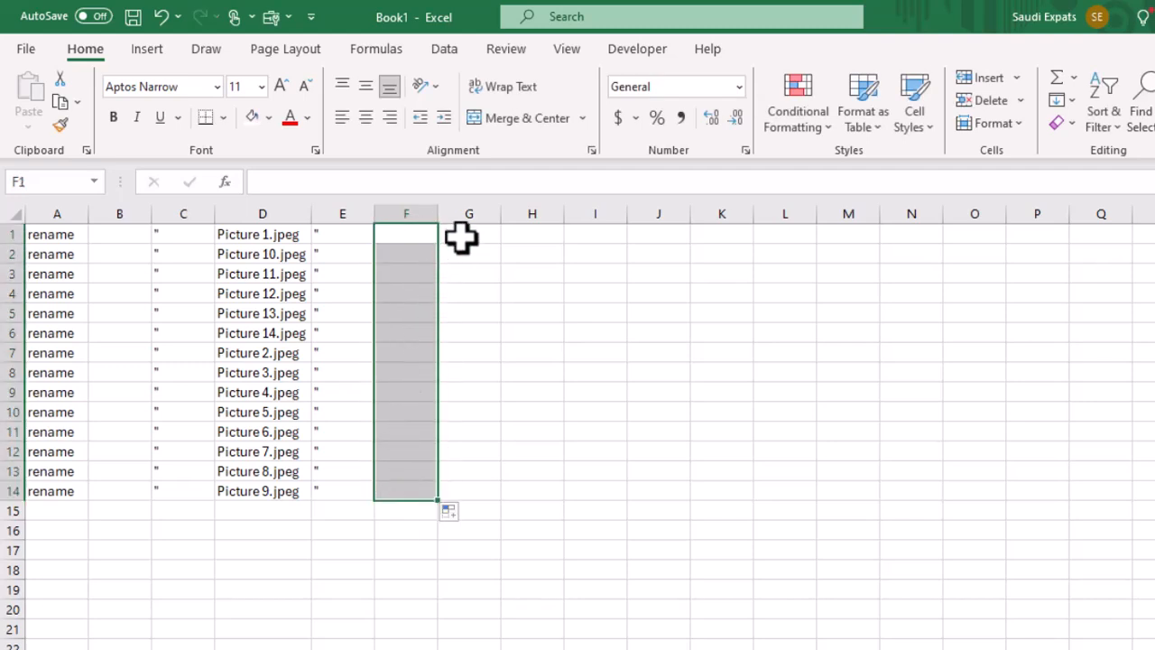
- Copy the quotation marks from E1:E14 into G1:G14 and I1:I14
{"action": "left_click_drag", "start_coordinate": [465, 231], "coordinate": [460, 250]}
{"action": "left_click_drag", "start_coordinate": [334, 235], "coordinate": [330, 490]}
{"action": "key", "text": "ctrl+c"}
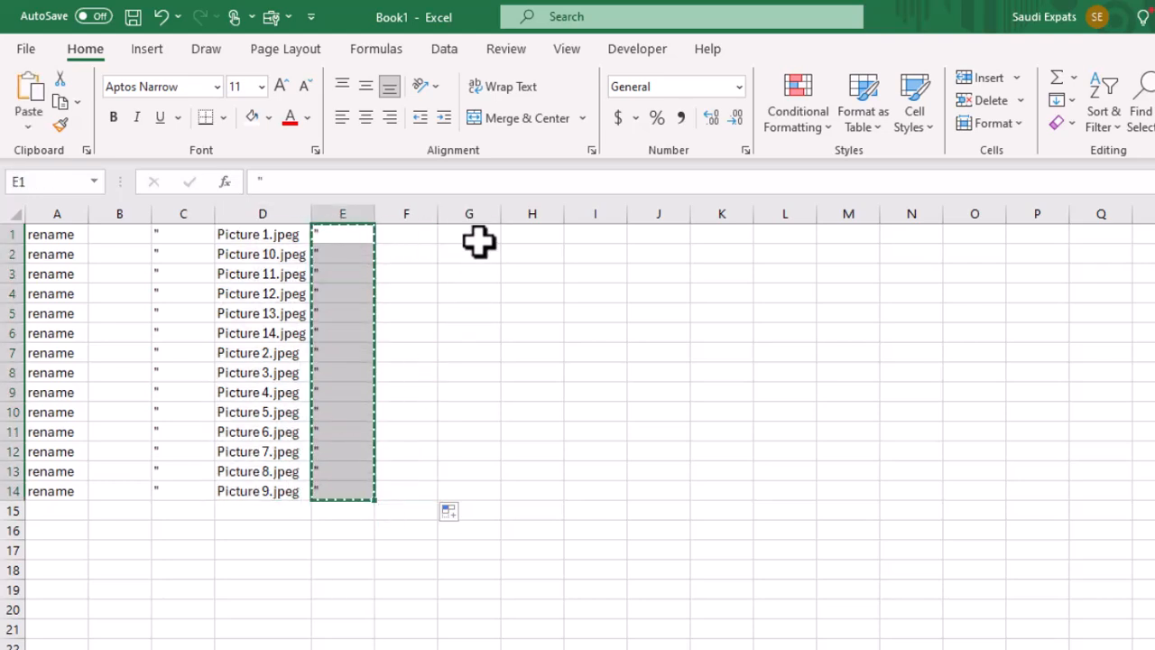
{"action": "left_click_drag", "start_coordinate": [477, 242], "coordinate": [480, 221]}
{"action": "left_click", "coordinate": [483, 233]}
{"action": "key", "text": "ctrl+v"}
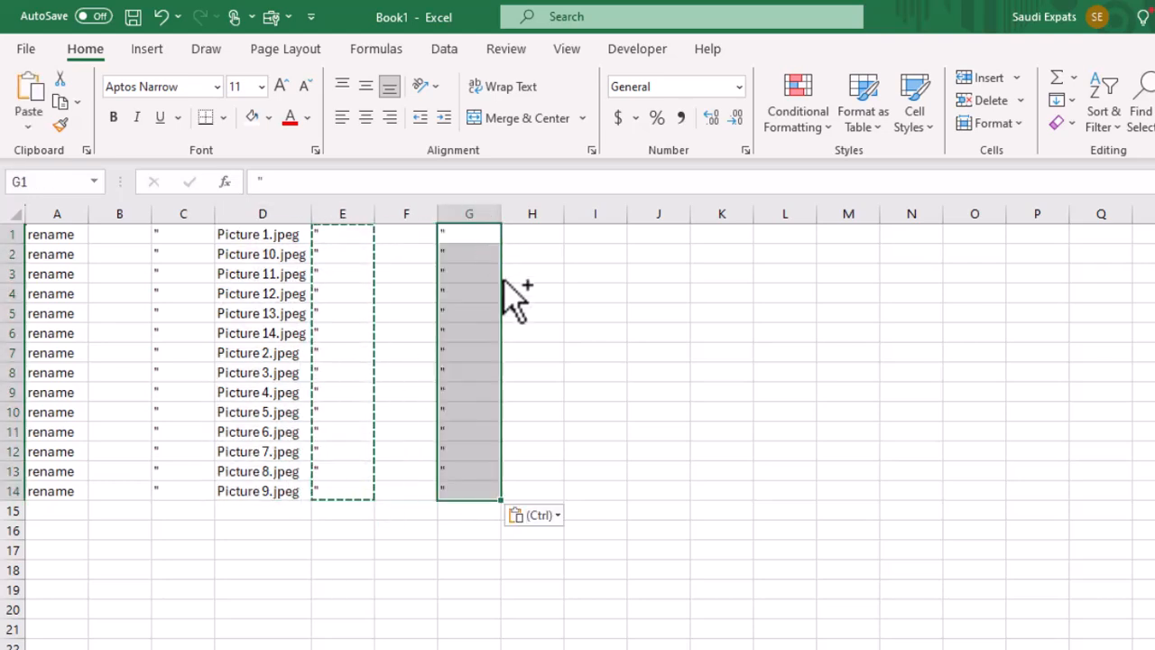
{"action": "left_click", "coordinate": [597, 235]}
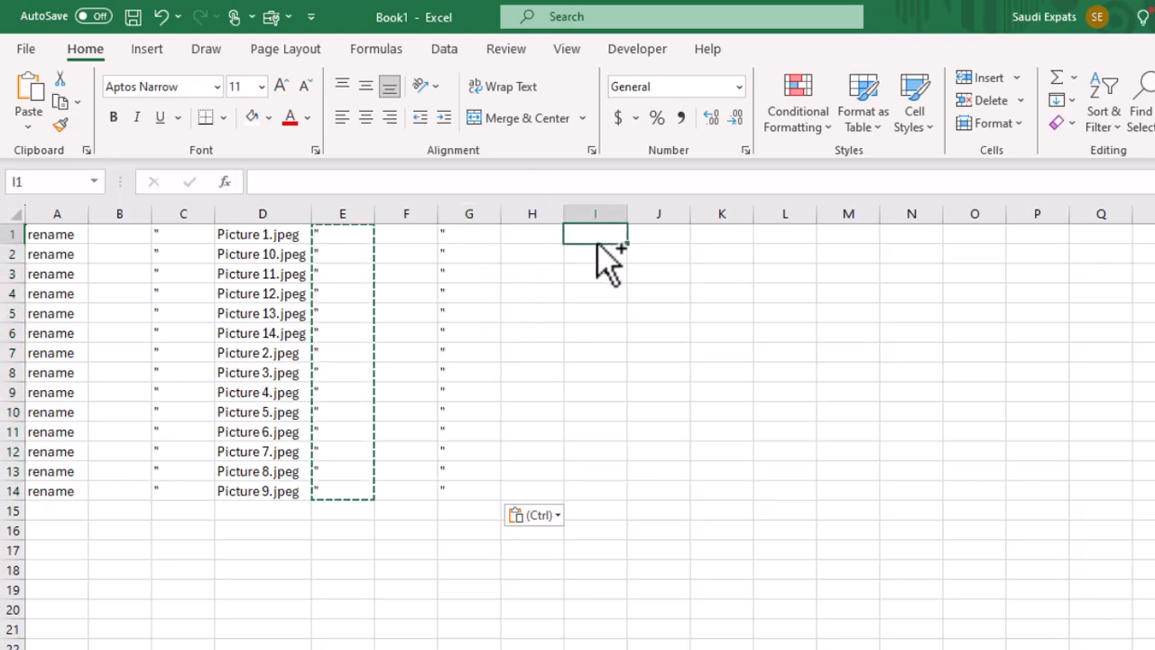
{"action": "key", "text": "ctrl+v"}
- Copy the file names from D1:D14 into H1:H14 and auto-fit the width of column H
{"action": "left_click", "coordinate": [541, 269]}
{"action": "left_click", "coordinate": [533, 233]}
{"action": "left_click_drag", "start_coordinate": [530, 240], "coordinate": [510, 487]}
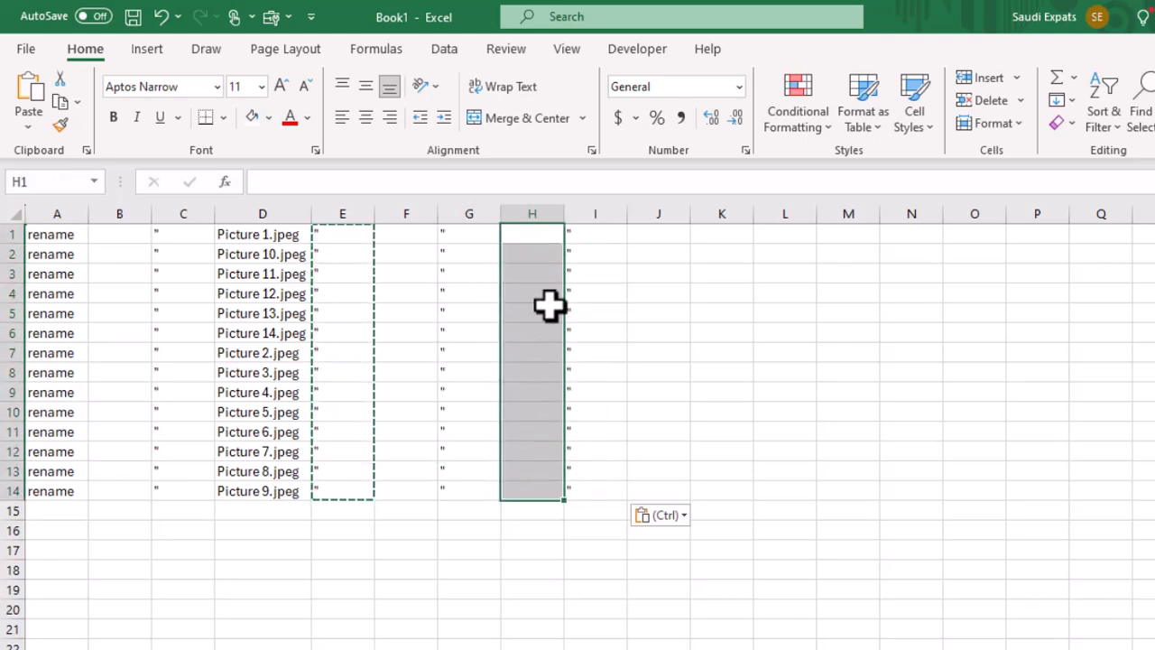
{"action": "left_click", "coordinate": [537, 237]}
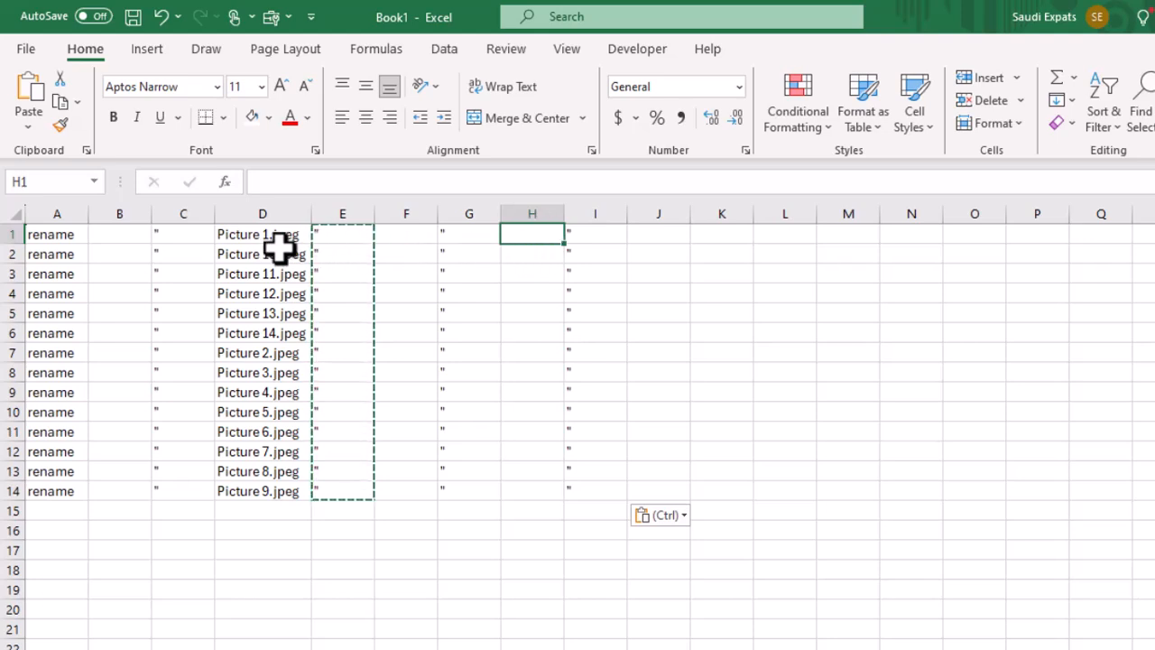
{"action": "left_click", "coordinate": [231, 238]}
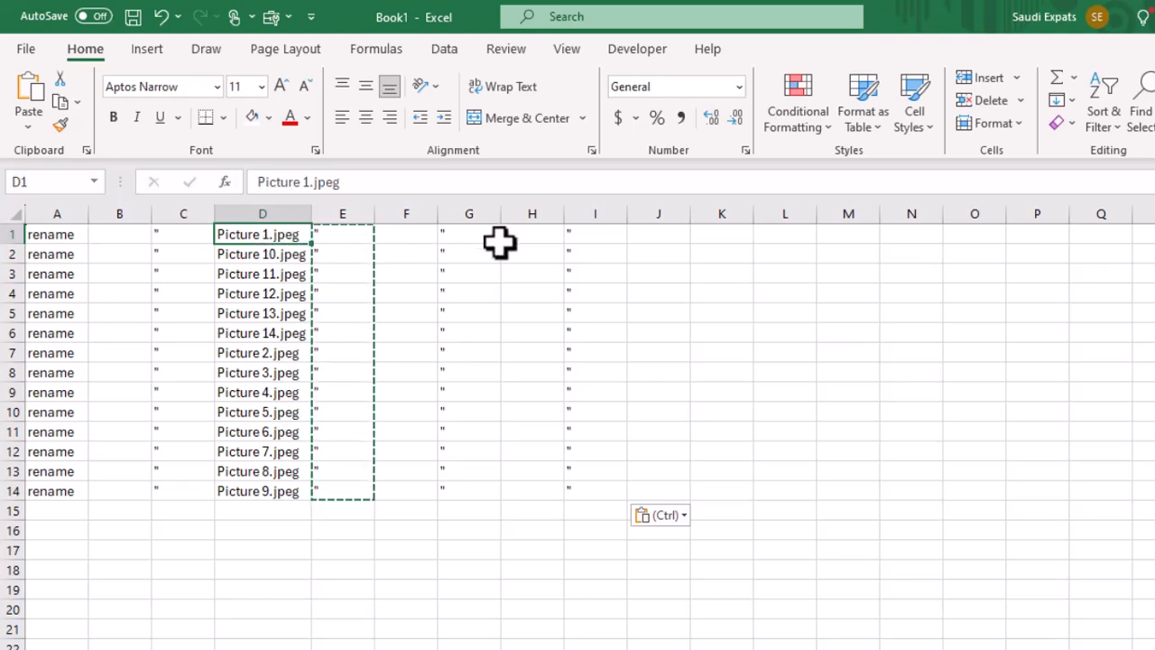
{"action": "left_click", "coordinate": [534, 238]}
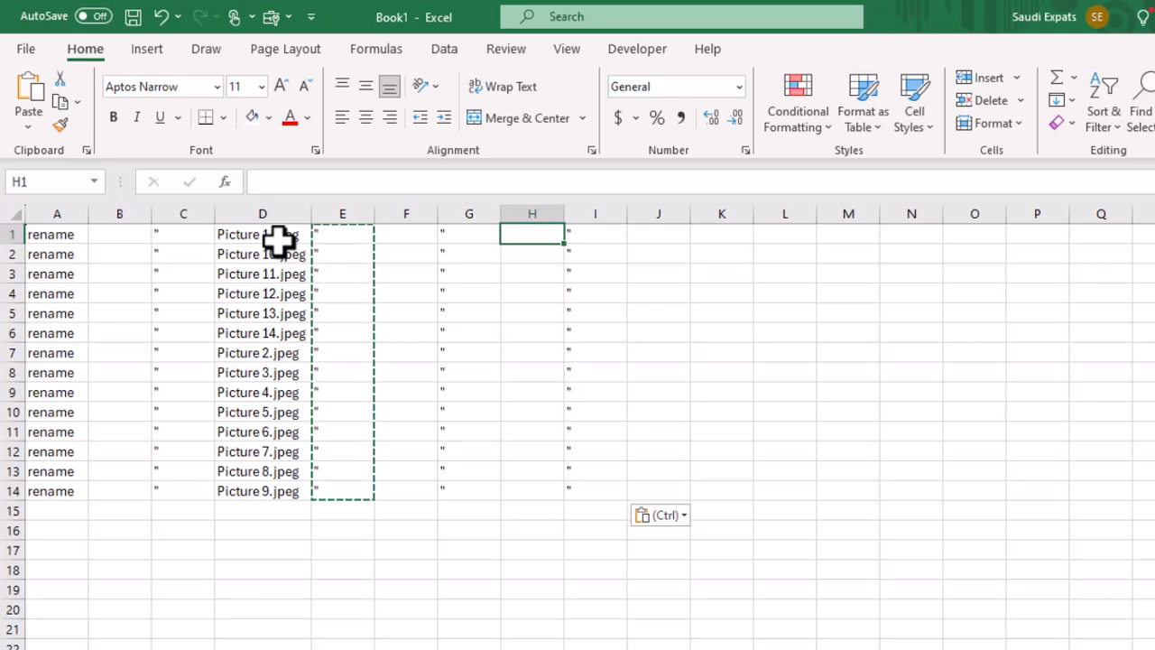
{"action": "left_click_drag", "start_coordinate": [285, 234], "coordinate": [257, 473]}
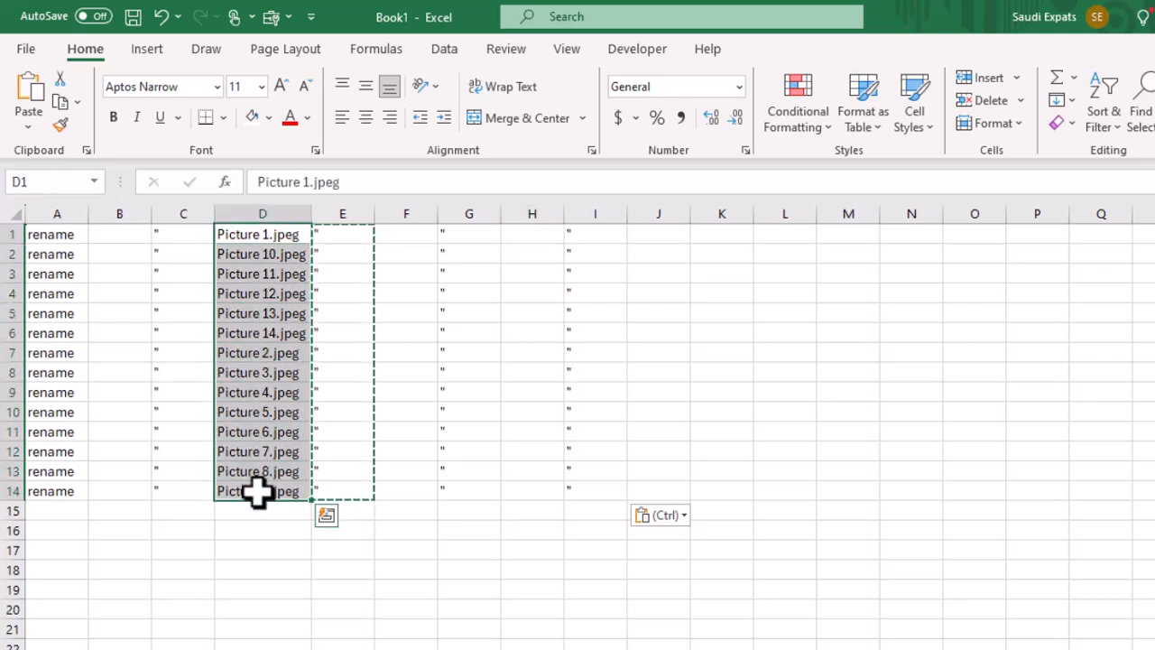
{"action": "left_click", "coordinate": [529, 233]}
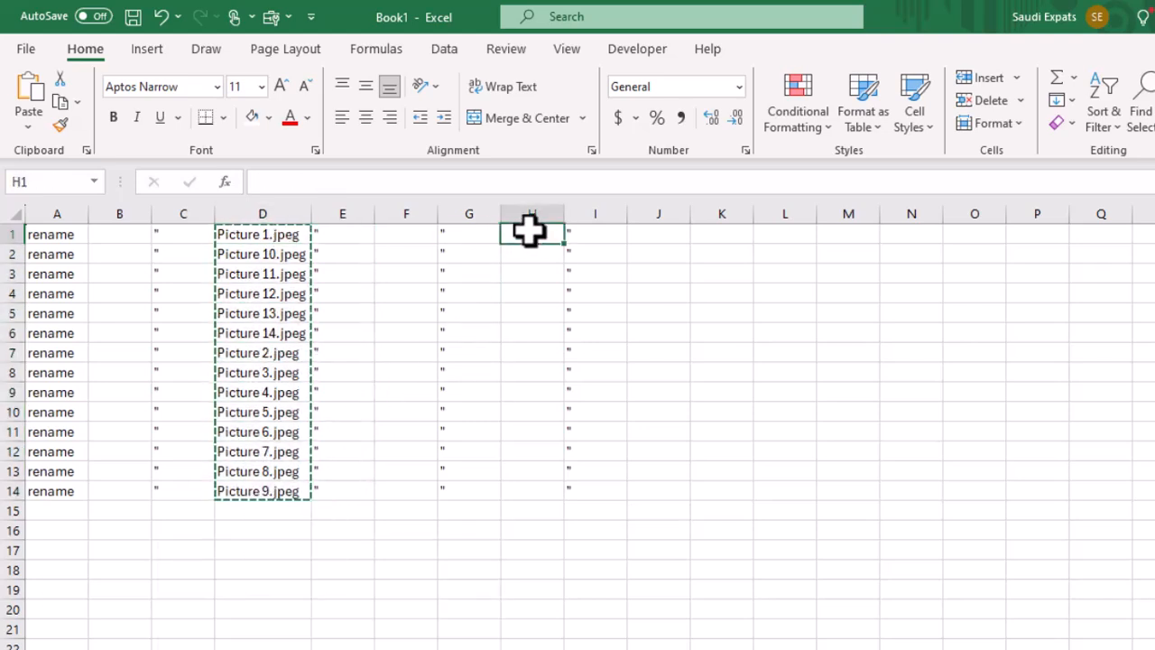
{"action": "key", "text": "ctrl+v"}
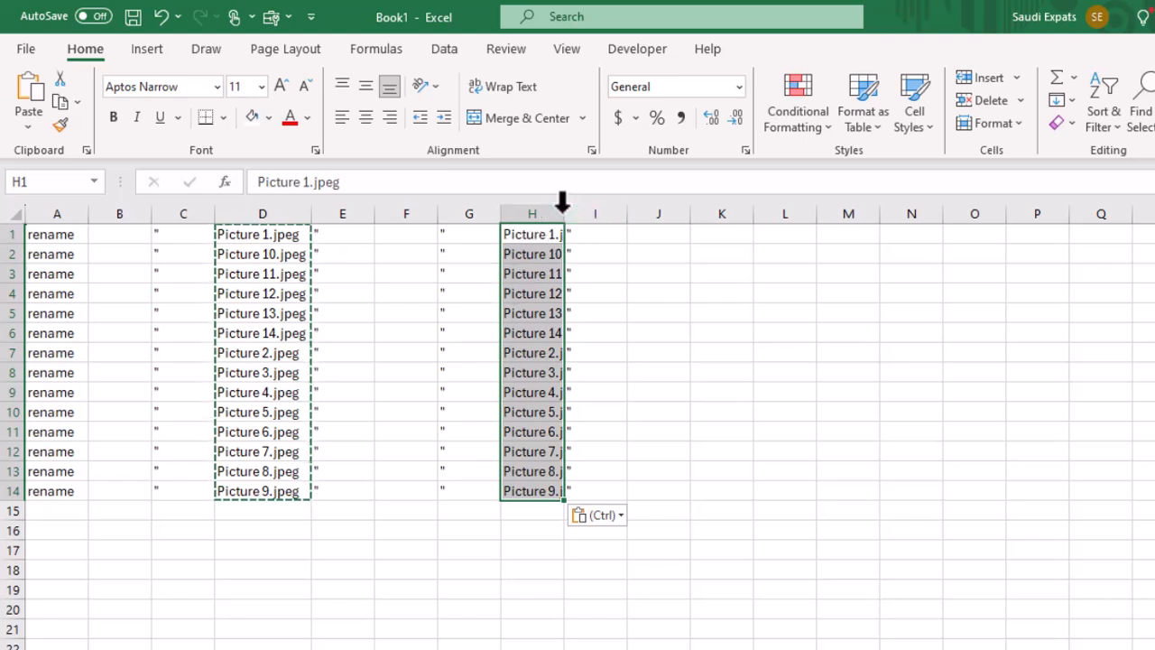
{"action": "double_click", "coordinate": [563, 203]}
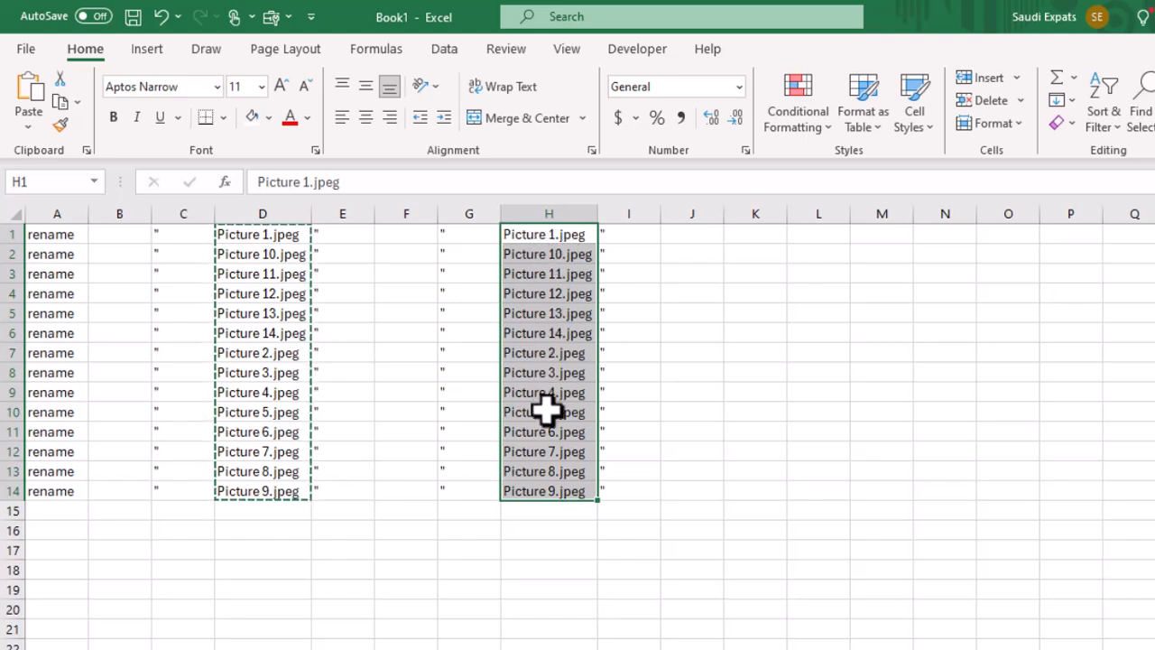
- Replace all occurrences of "Picture" with "ProjedctABCD" in H1:H14 and auto-fit column H to the new names
{"action": "key", "text": "ctrl+h"}
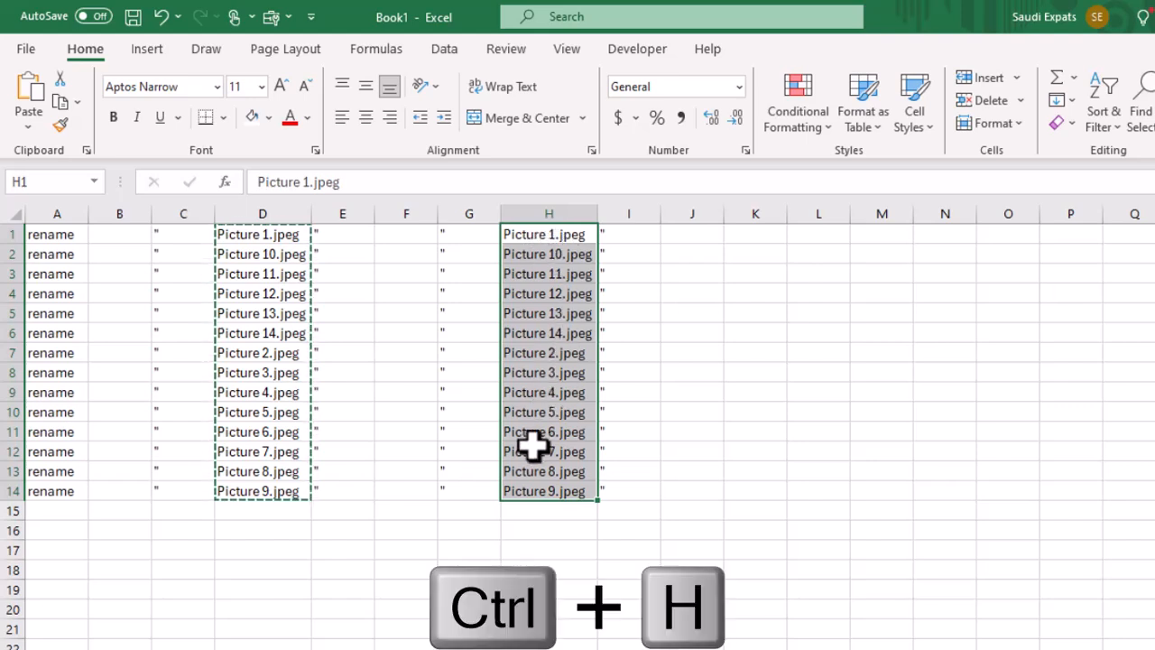
{"action": "left_click_drag", "start_coordinate": [591, 341], "coordinate": [785, 352]}
{"action": "type", "text": "Picture"}
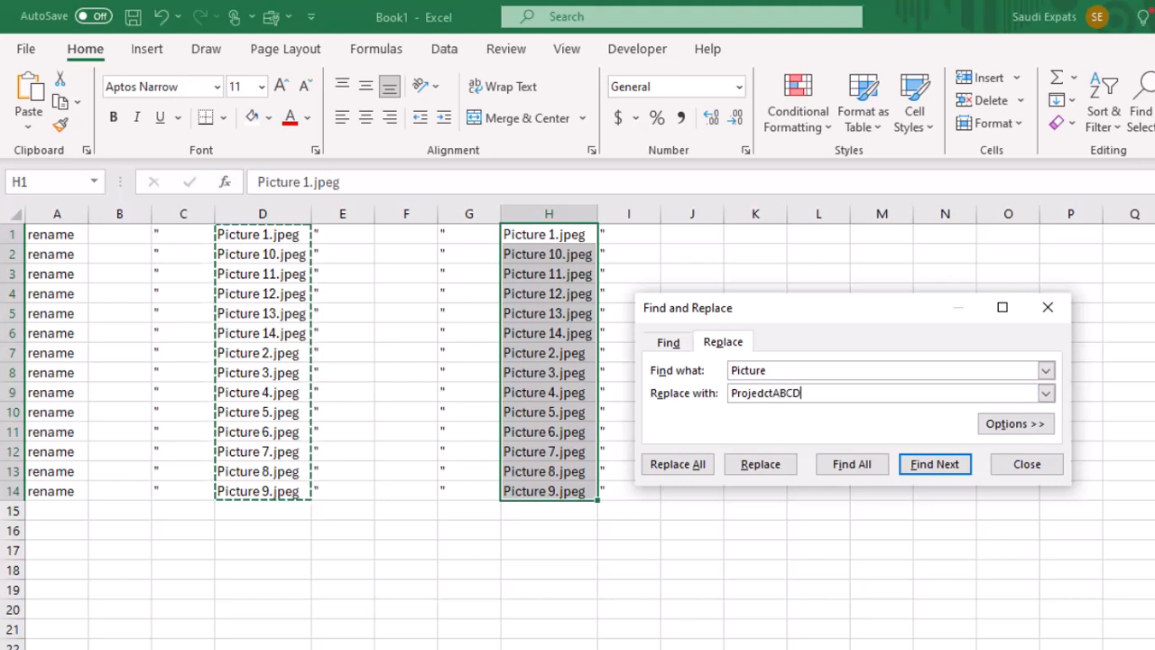
{"action": "left_click", "coordinate": [693, 465]}
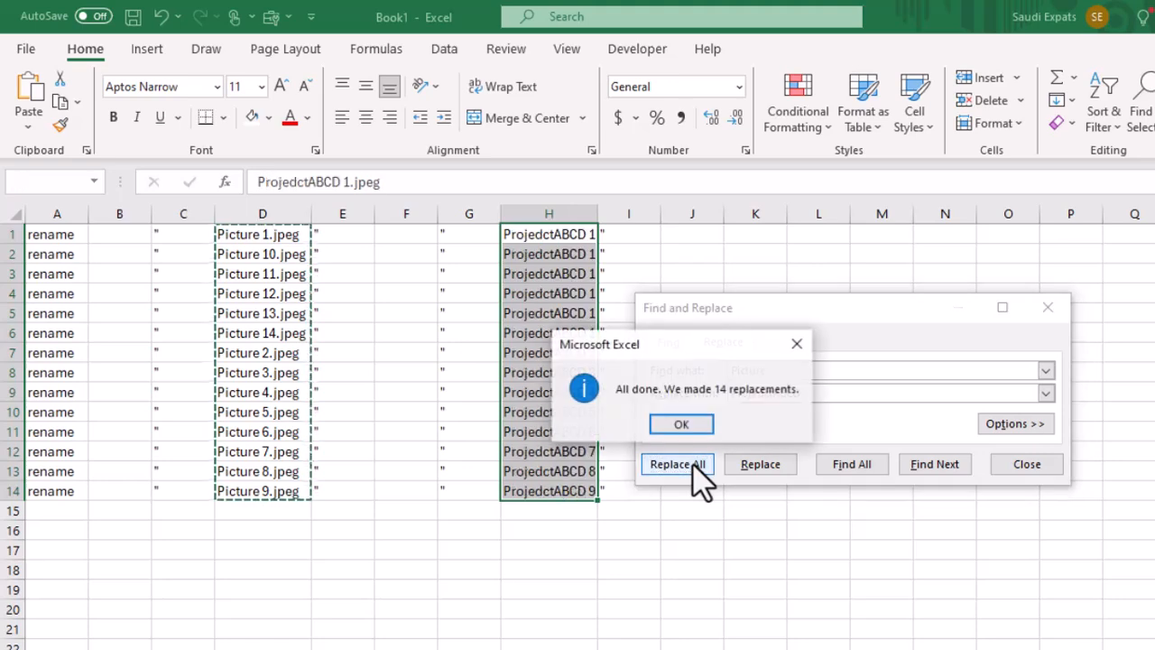
{"action": "left_click", "coordinate": [683, 425]}
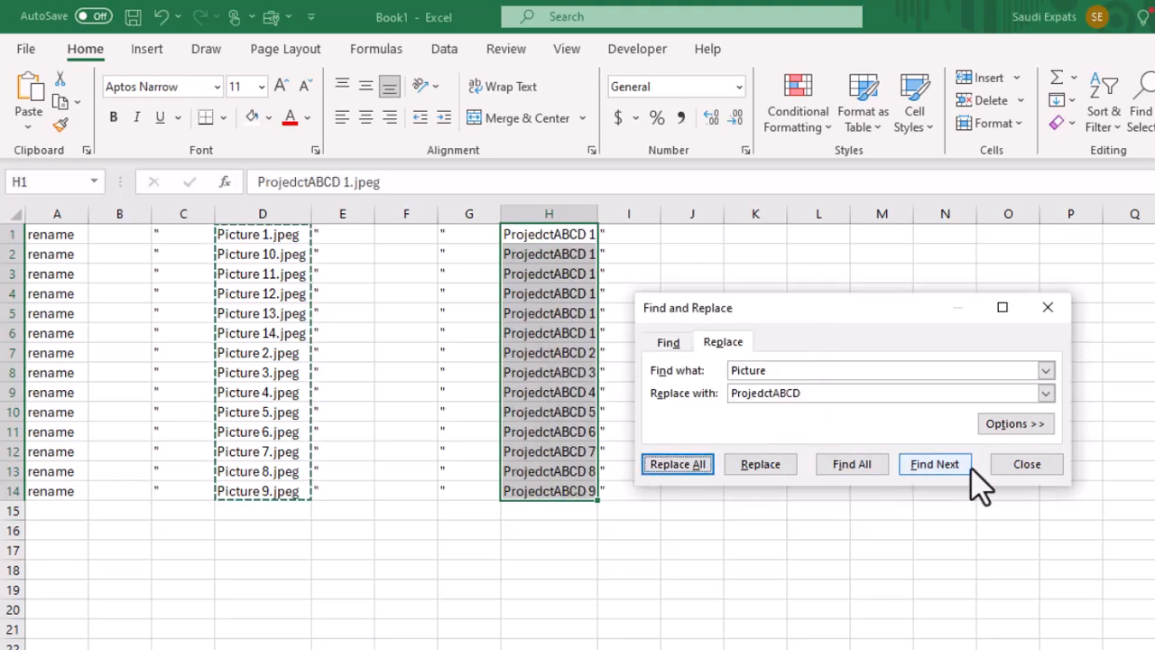
{"action": "left_click", "coordinate": [1022, 466]}
{"action": "double_click", "coordinate": [597, 214]}
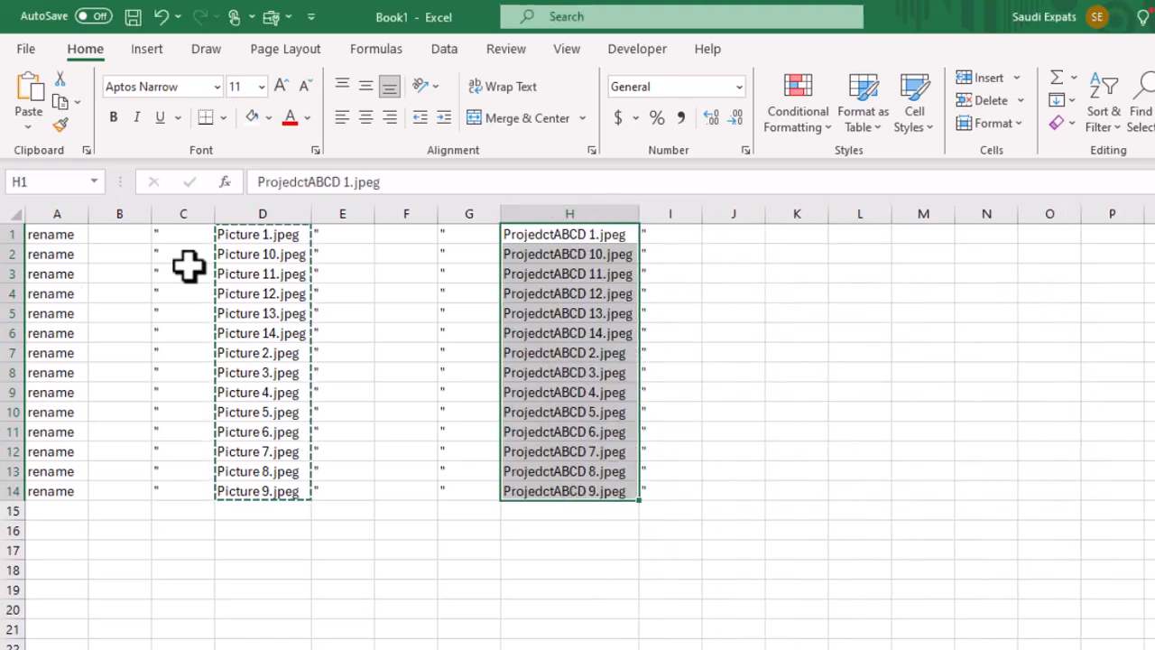
- Review columns A to I one by one to check each part of the rename commands
{"action": "left_click", "coordinate": [54, 208]}
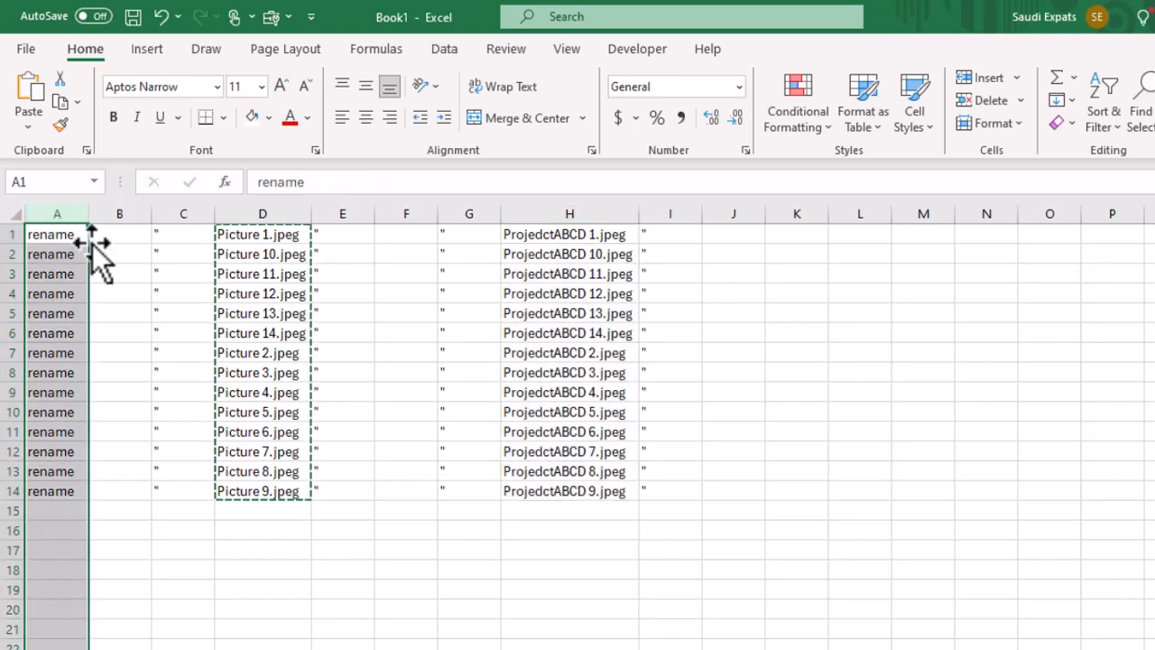
{"action": "left_click", "coordinate": [122, 233]}
{"action": "left_click_drag", "start_coordinate": [125, 239], "coordinate": [124, 443]}
{"action": "left_click", "coordinate": [180, 208]}
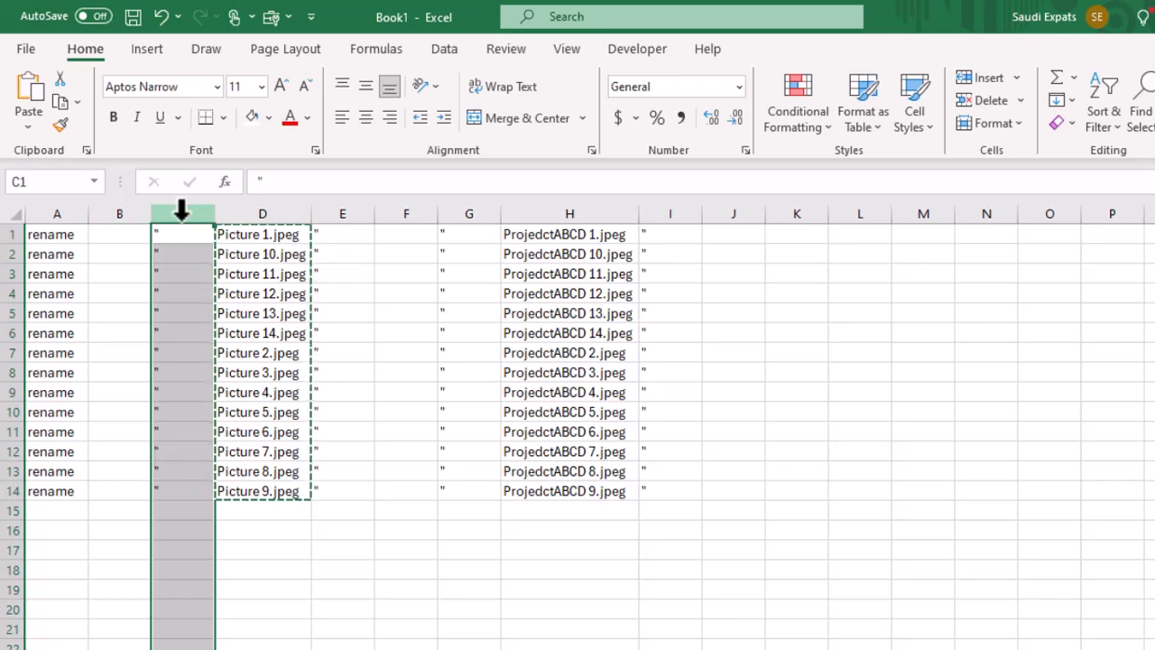
{"action": "left_click", "coordinate": [261, 211]}
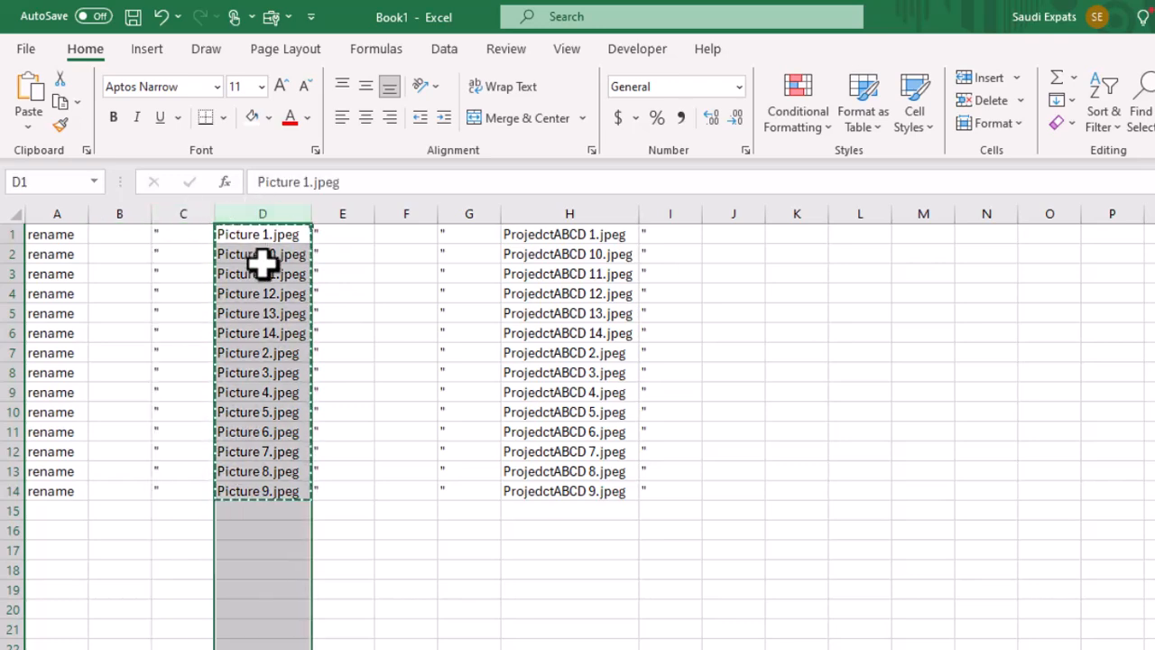
{"action": "key", "text": "Escape"}
{"action": "left_click", "coordinate": [360, 209]}
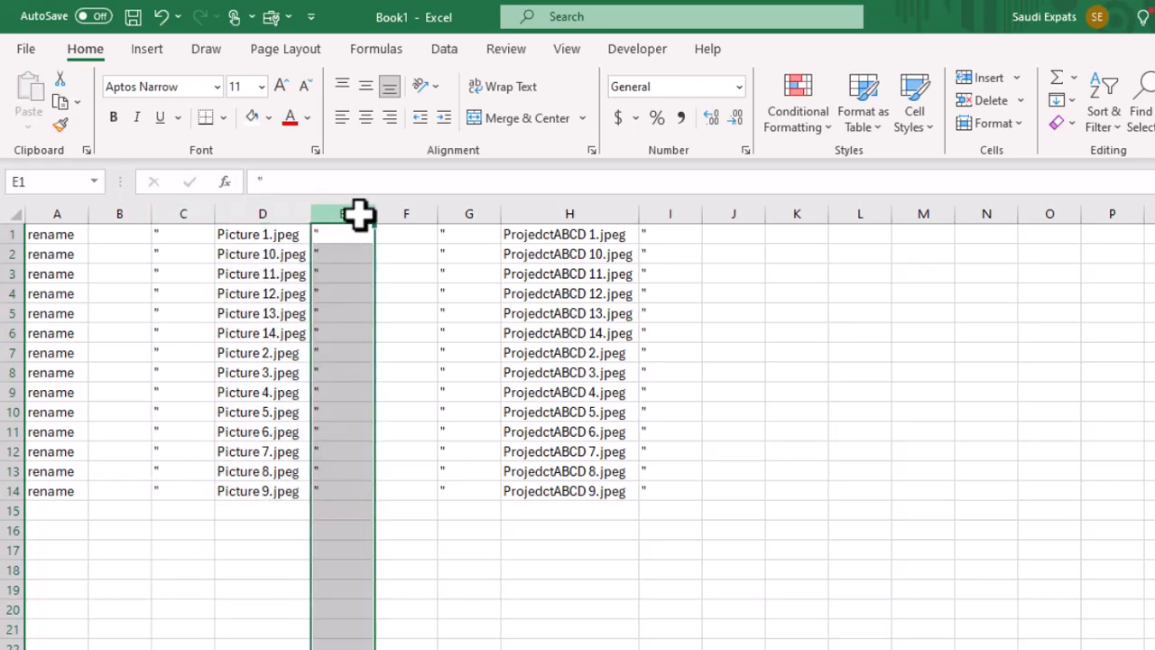
{"action": "left_click", "coordinate": [390, 200]}
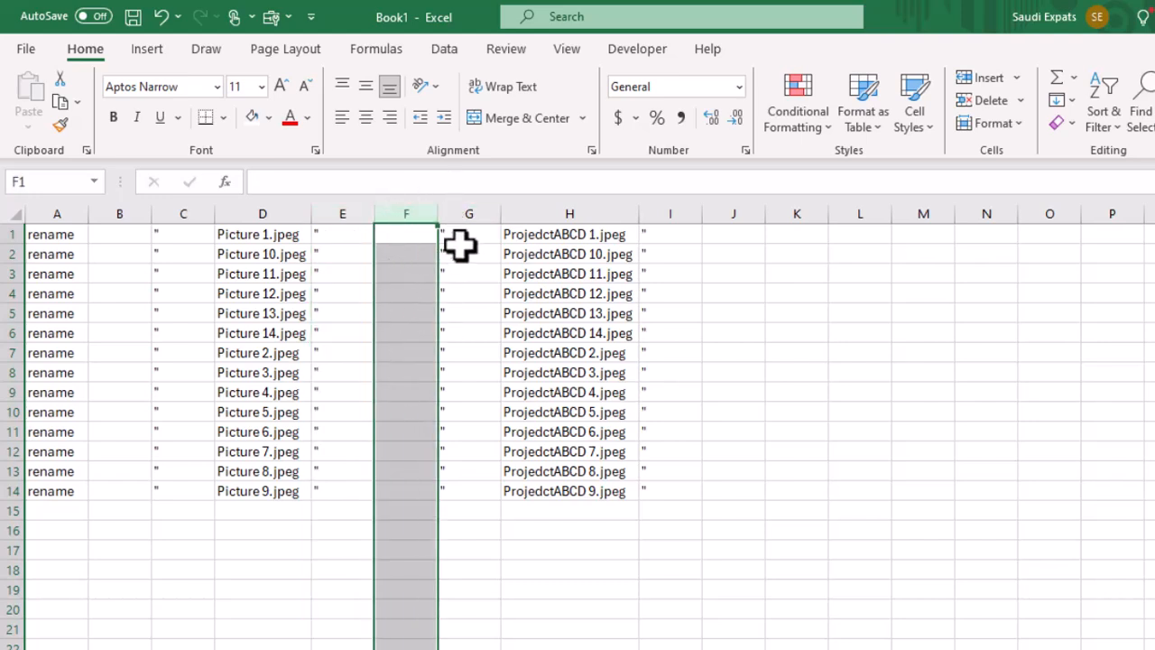
{"action": "left_click", "coordinate": [466, 213]}
{"action": "left_click", "coordinate": [466, 233]}
{"action": "left_click", "coordinate": [619, 206]}
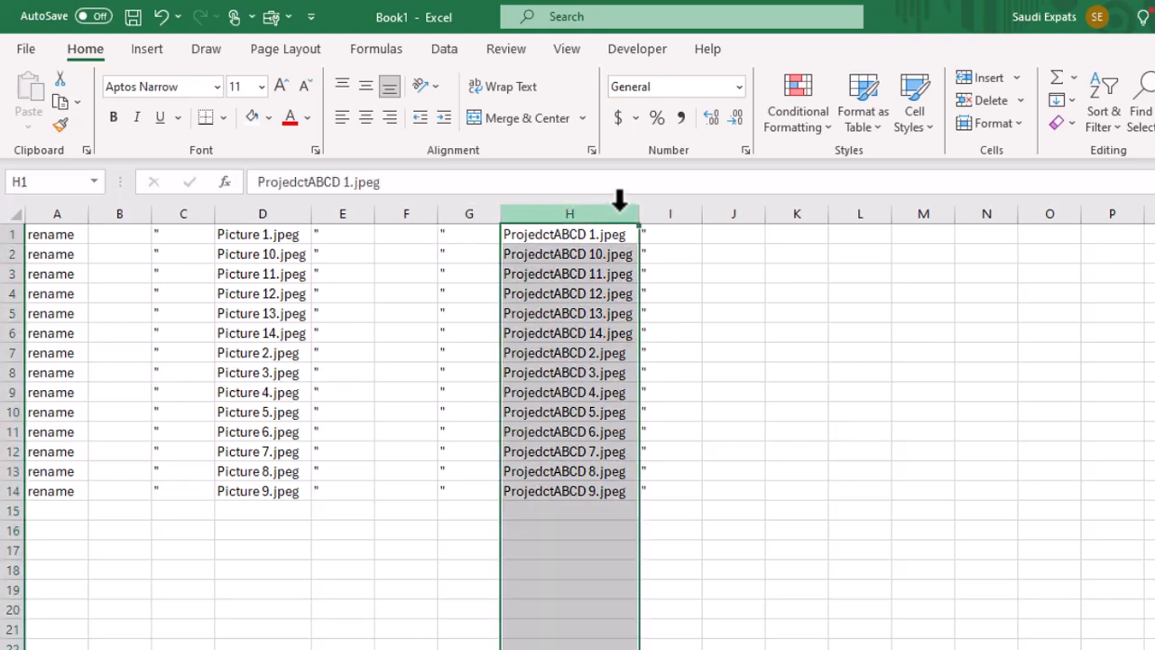
{"action": "left_click", "coordinate": [619, 313]}
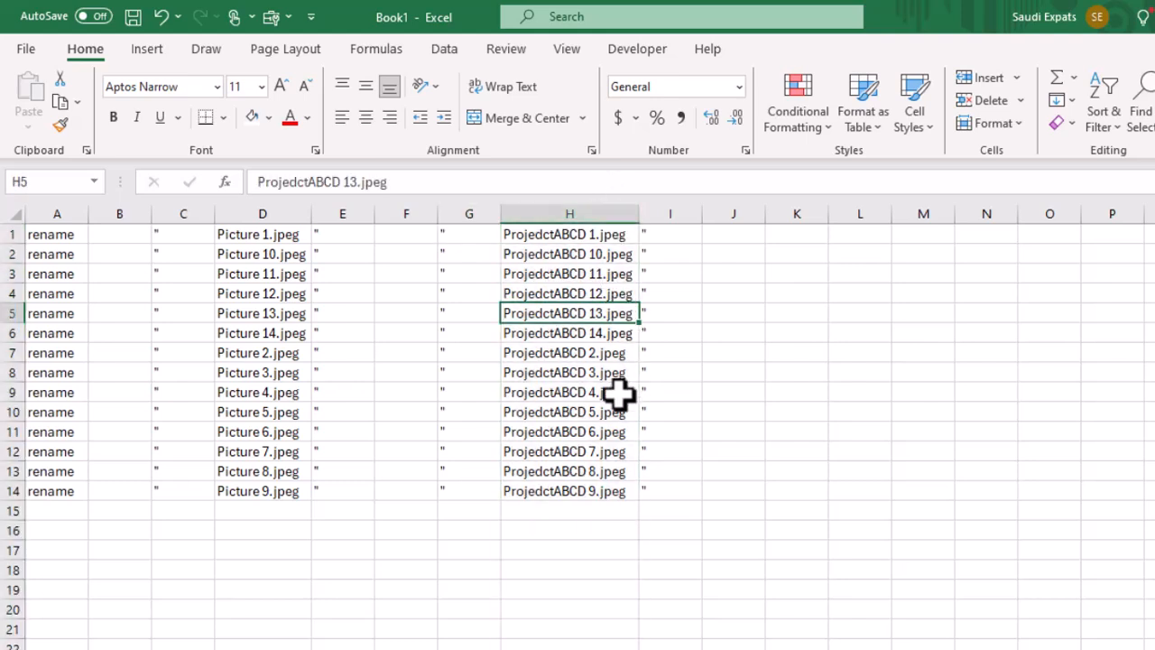
{"action": "left_click", "coordinate": [673, 213]}
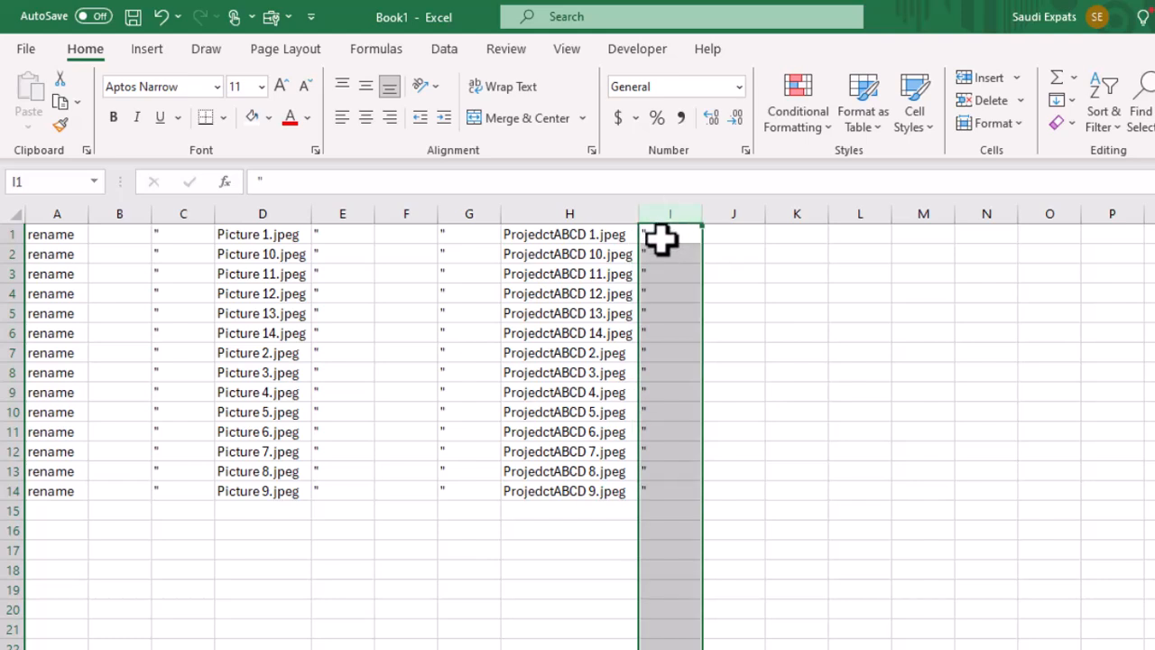
{"action": "left_click", "coordinate": [661, 237]}
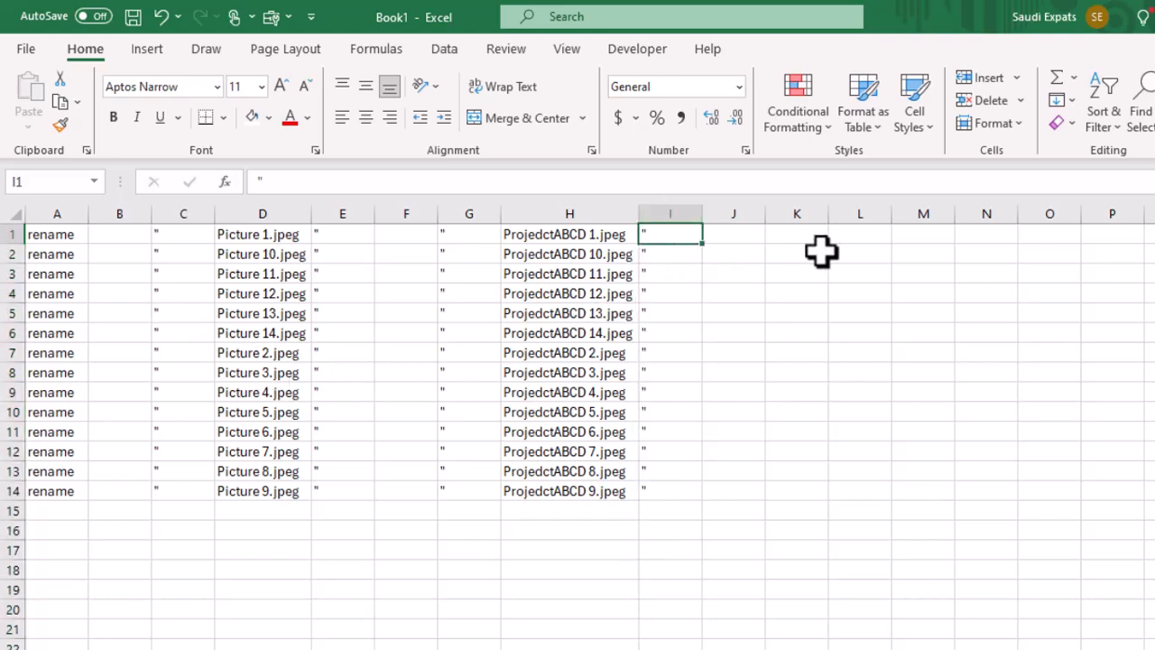
- Begin a formula in K1 with the CONCATENATE function
{"action": "left_click", "coordinate": [760, 233]}
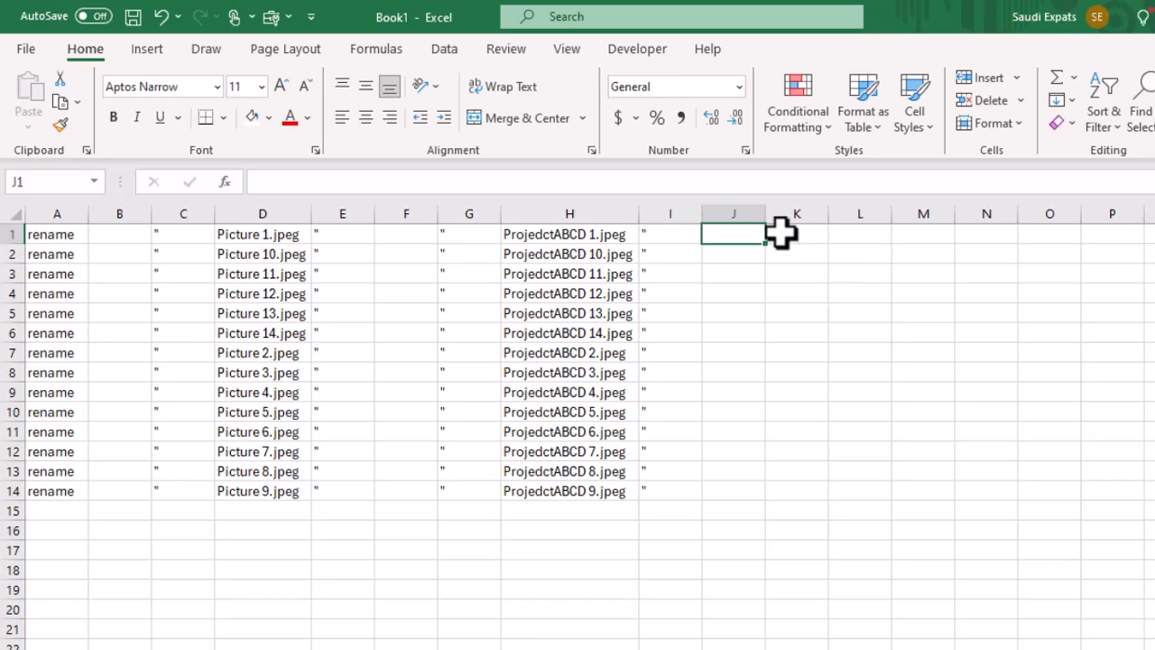
{"action": "left_click", "coordinate": [782, 234]}
{"action": "type", "text": "=CONC"}
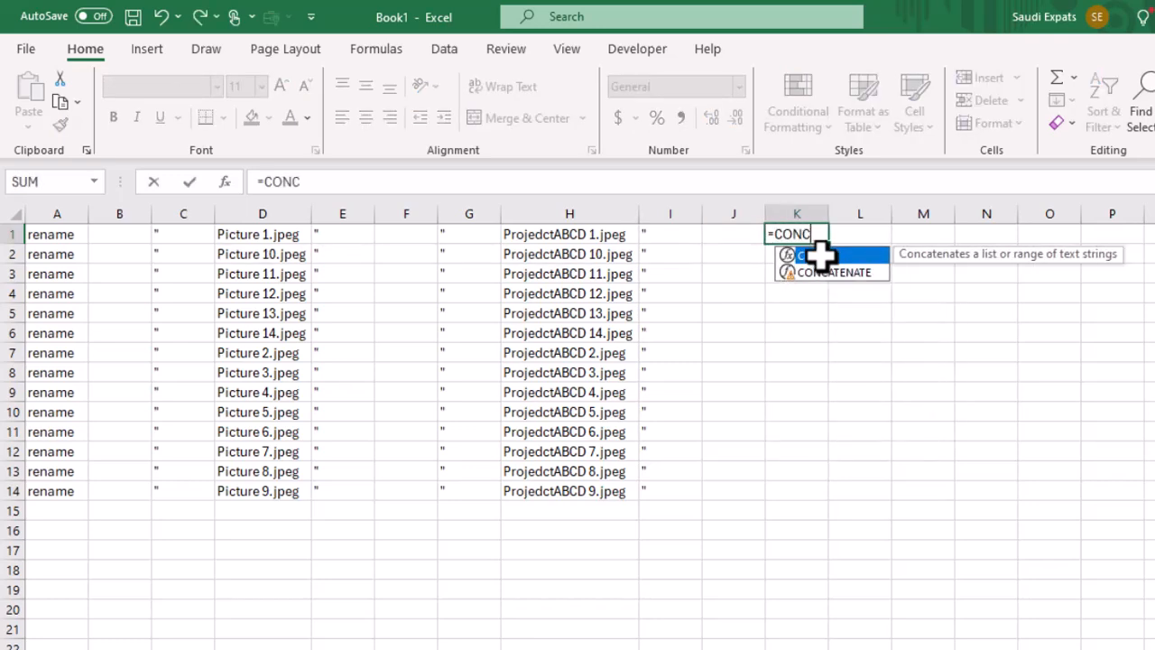
{"action": "key", "text": "Tab"}
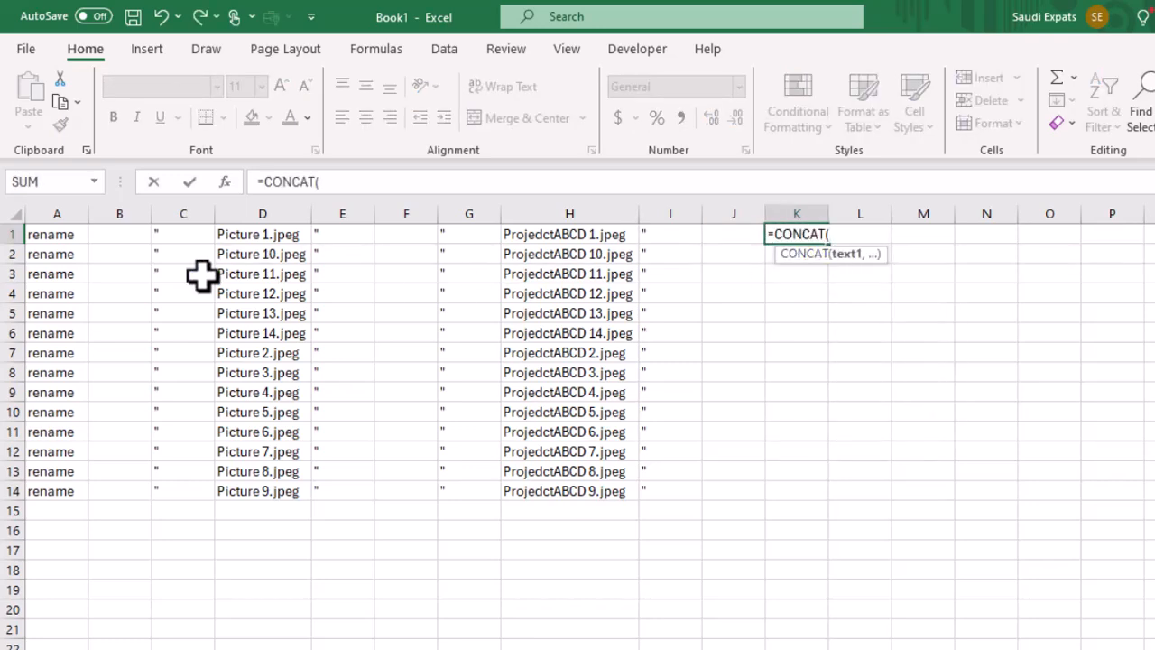
{"action": "key", "text": "BackSpace"}
{"action": "key", "text": "BackSpace"}
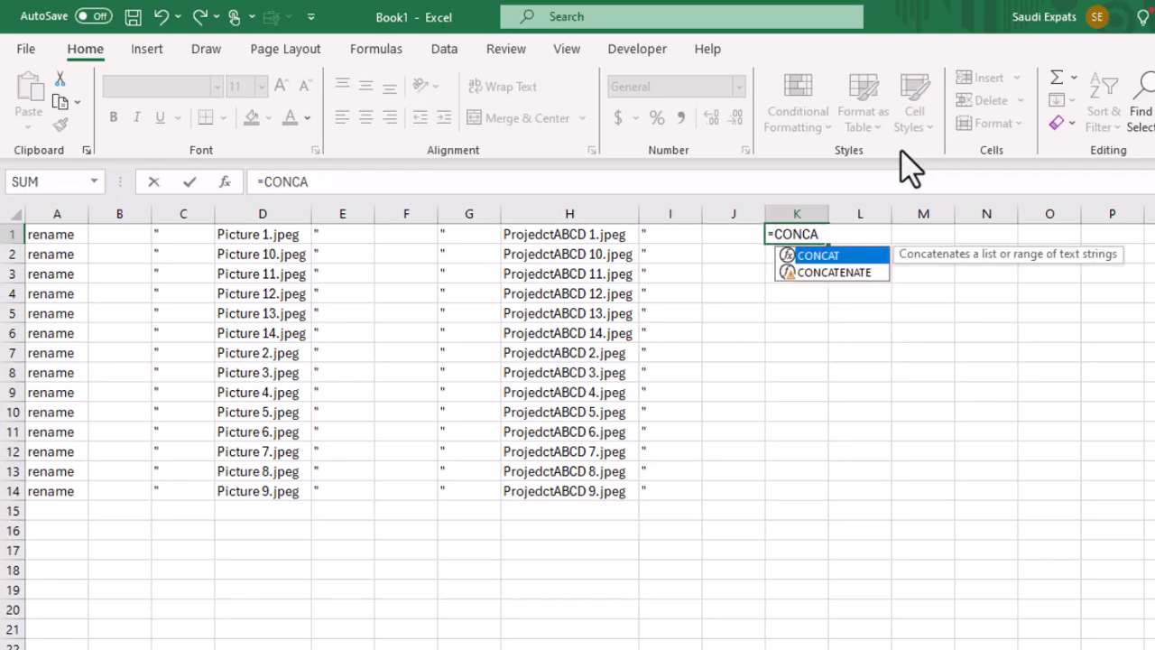
{"action": "type", "text": "T"}
{"action": "key", "text": "Tab"}
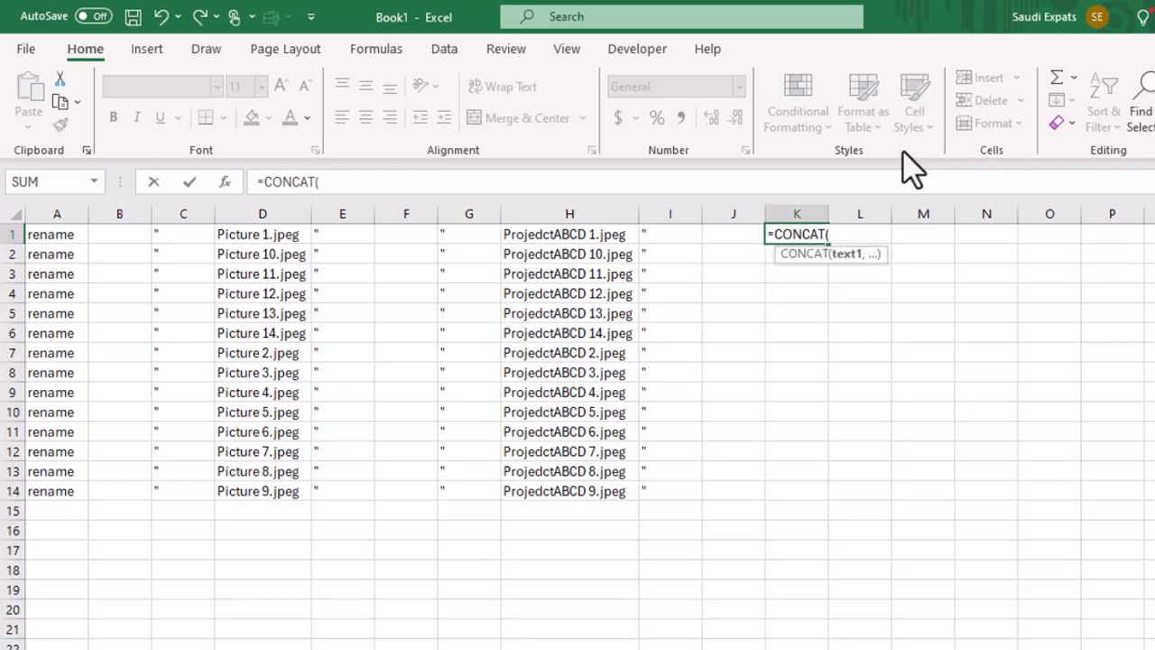
{"action": "key", "text": "BackSpace"}
{"action": "key", "text": "Down"}
{"action": "key", "text": "Tab"}
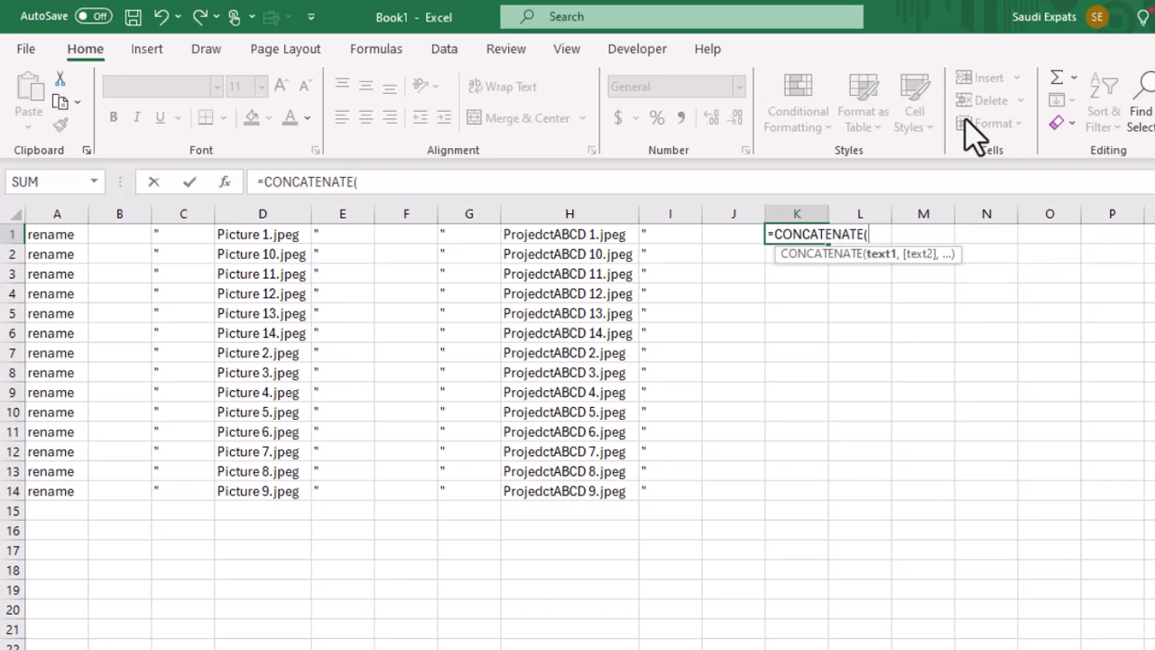
- Complete the K1 formula with A1,B1,C1,D1,E1,F1,G1,H1,I1 as its arguments to join the row into one command
{"action": "left_click", "coordinate": [53, 236]}
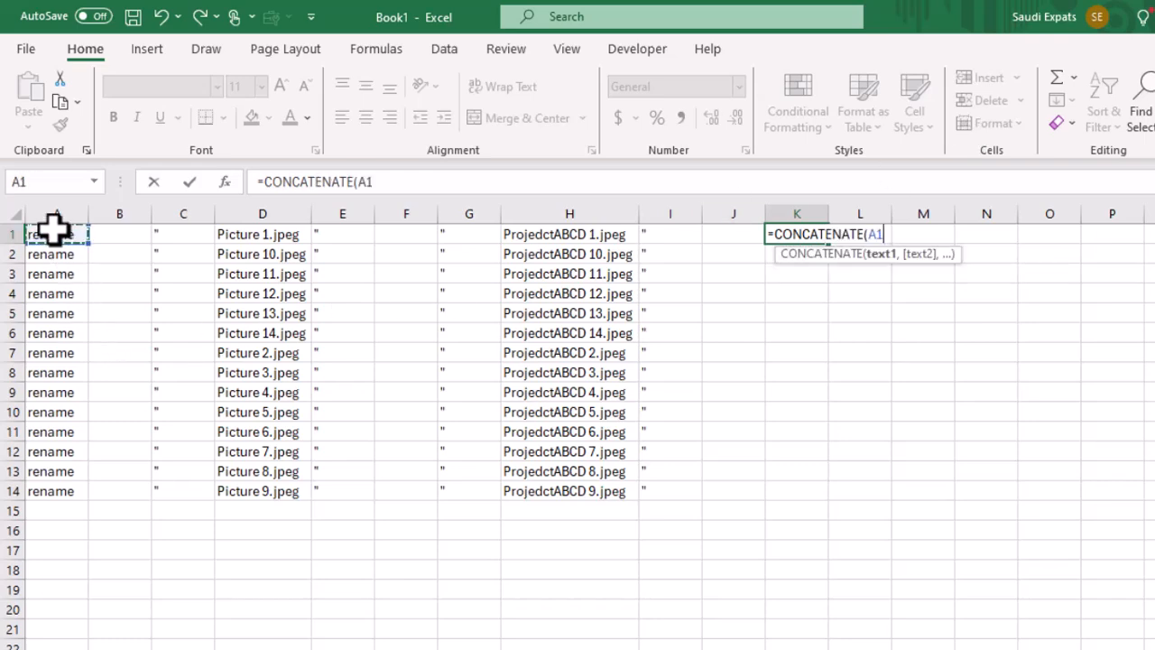
{"action": "type", "text": ","}
{"action": "left_click", "coordinate": [129, 234]}
{"action": "type", "text": ","}
{"action": "left_click", "coordinate": [181, 235]}
{"action": "type", "text": ","}
{"action": "left_click", "coordinate": [238, 234]}
{"action": "type", "text": ","}
{"action": "left_click", "coordinate": [341, 233]}
{"action": "type", "text": ","}
{"action": "left_click", "coordinate": [402, 234]}
{"action": "type", "text": ",B1"}
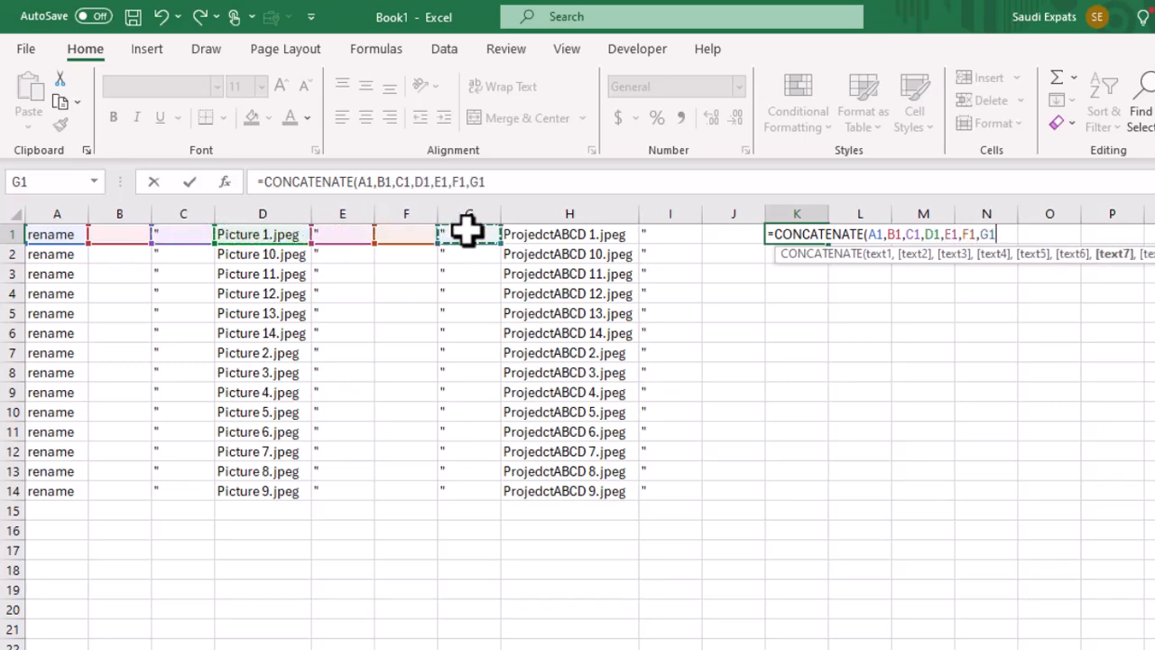
{"action": "type", "text": ","}
{"action": "left_click", "coordinate": [547, 231]}
{"action": "type", "text": ","}
{"action": "left_click", "coordinate": [659, 232]}
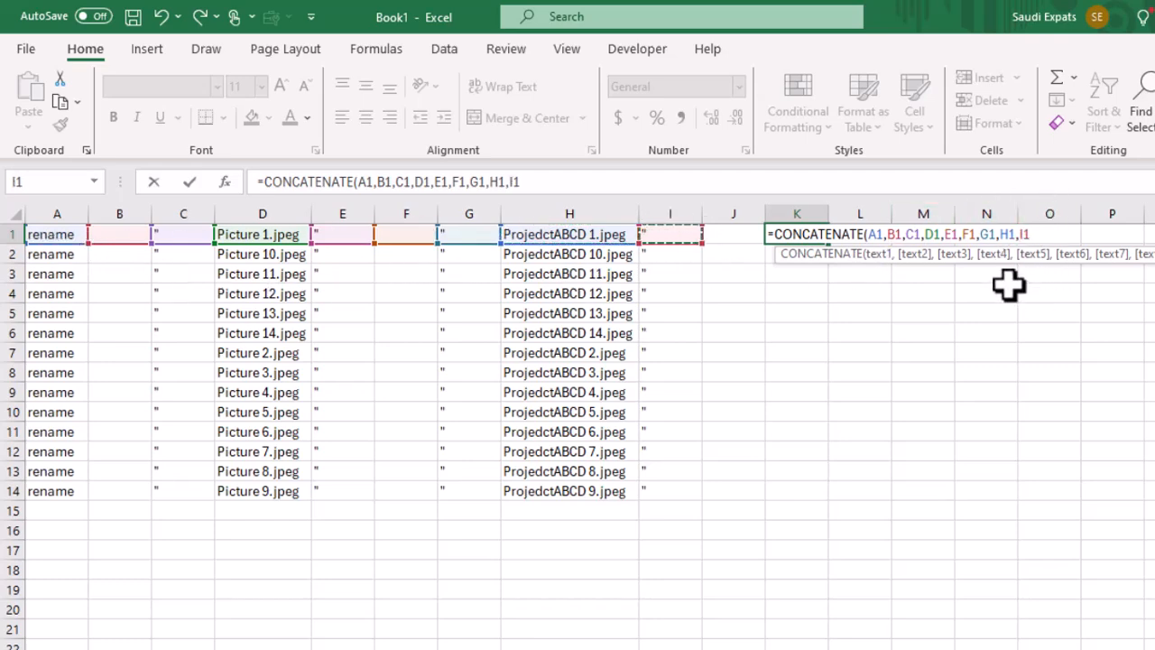
{"action": "type", "text": ")"}
{"action": "key", "text": "Return"}
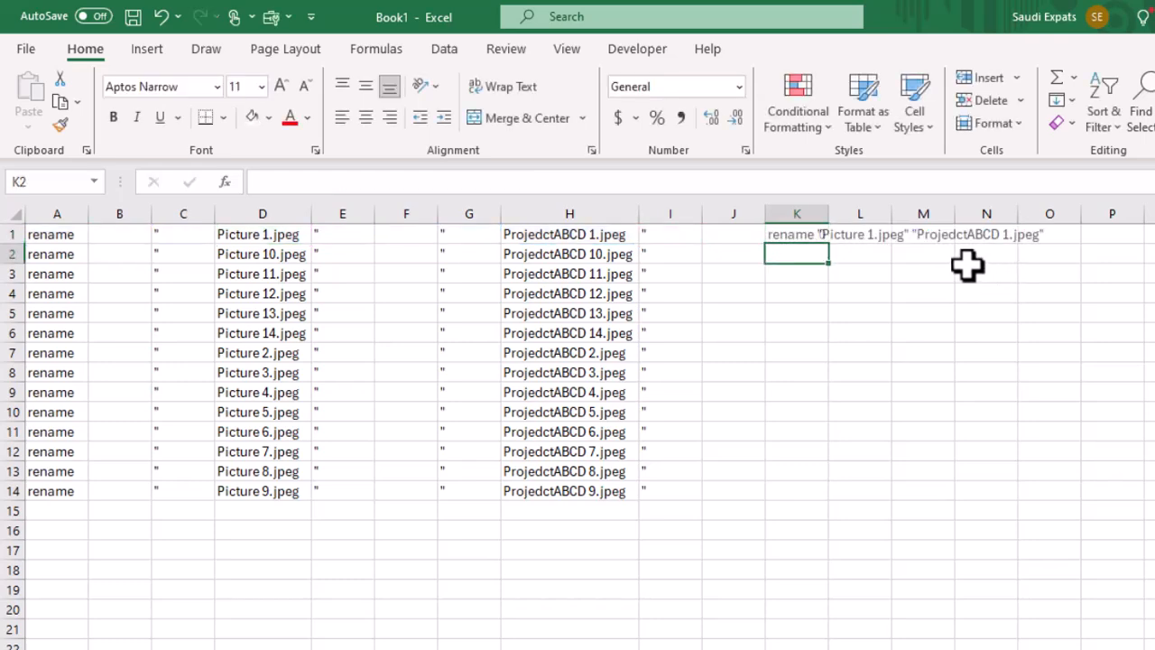
- Fill the K1 formula down through K14, widen column K to fit the commands, and check them against columns A to I
{"action": "left_click", "coordinate": [802, 234]}
{"action": "left_click_drag", "start_coordinate": [832, 252], "coordinate": [833, 492]}
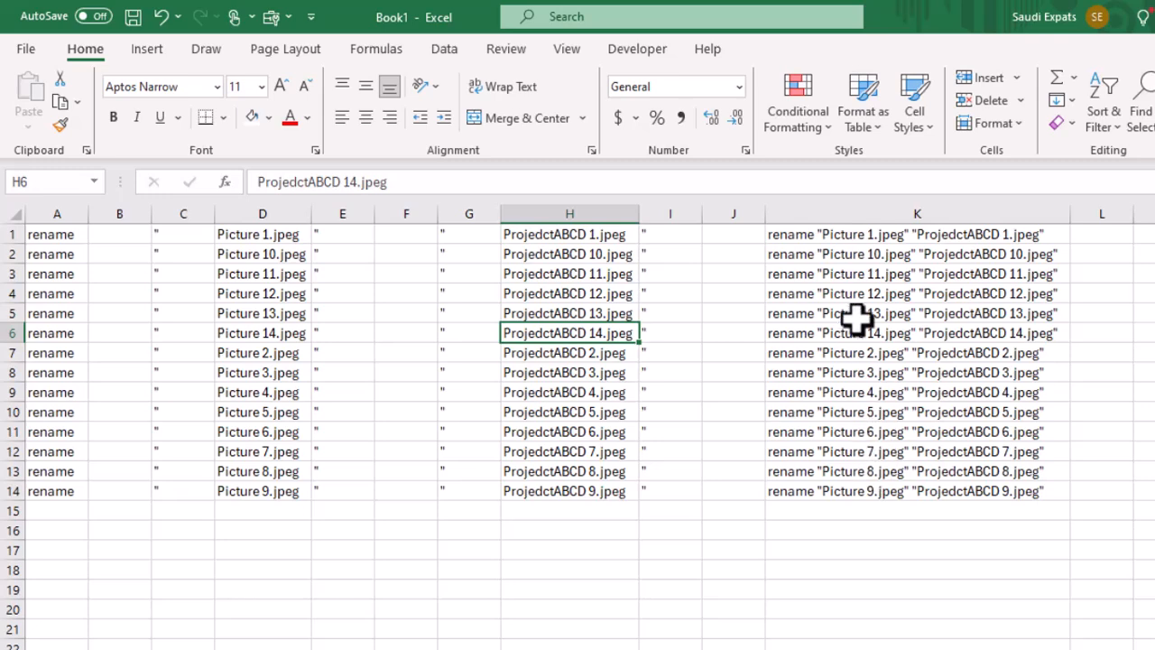
{"action": "left_click_drag", "start_coordinate": [32, 231], "coordinate": [677, 230]}
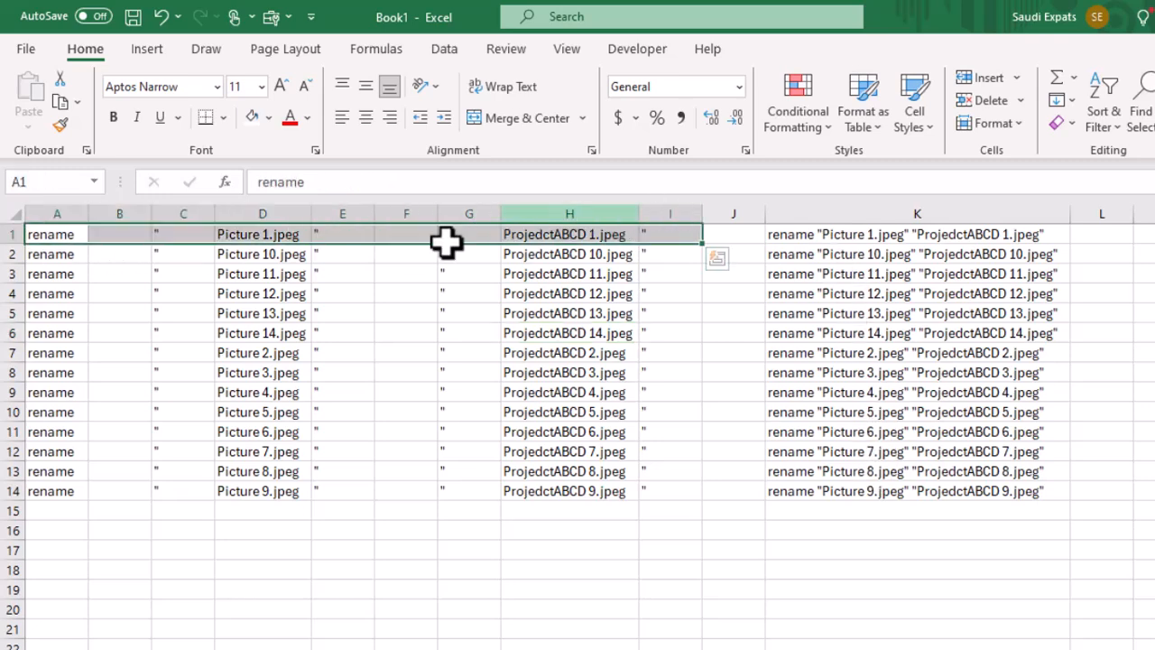
{"action": "left_click_drag", "start_coordinate": [34, 261], "coordinate": [238, 269]}
- Copy the rename commands in K1:K14 and paste them into a new Notepad document
{"action": "left_click", "coordinate": [882, 235]}
{"action": "left_click_drag", "start_coordinate": [833, 227], "coordinate": [823, 483]}
{"action": "key", "text": "ctrl+c"}
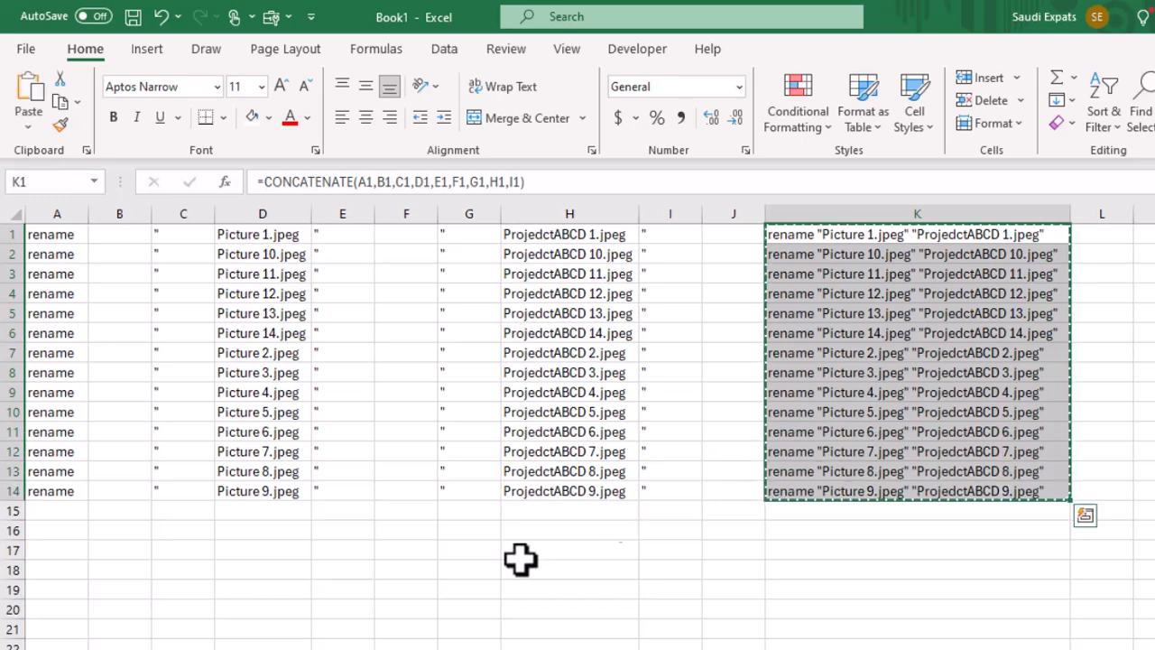
{"action": "key", "text": "super"}
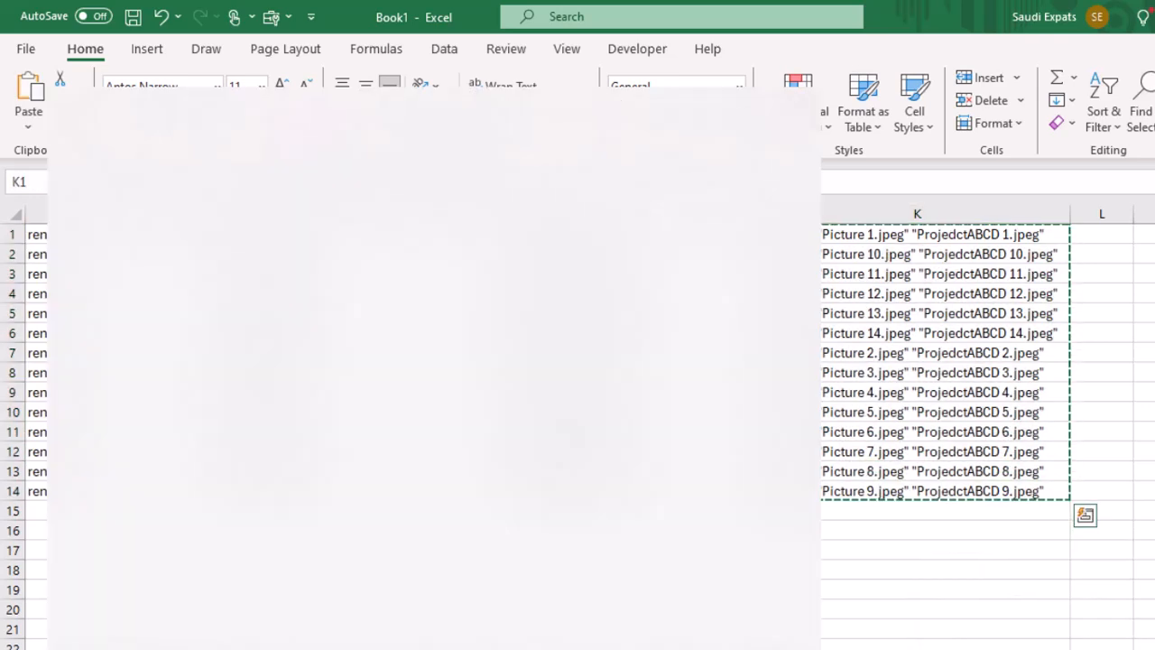
{"action": "type", "text": "NOTE"}
{"action": "key", "text": "Return"}
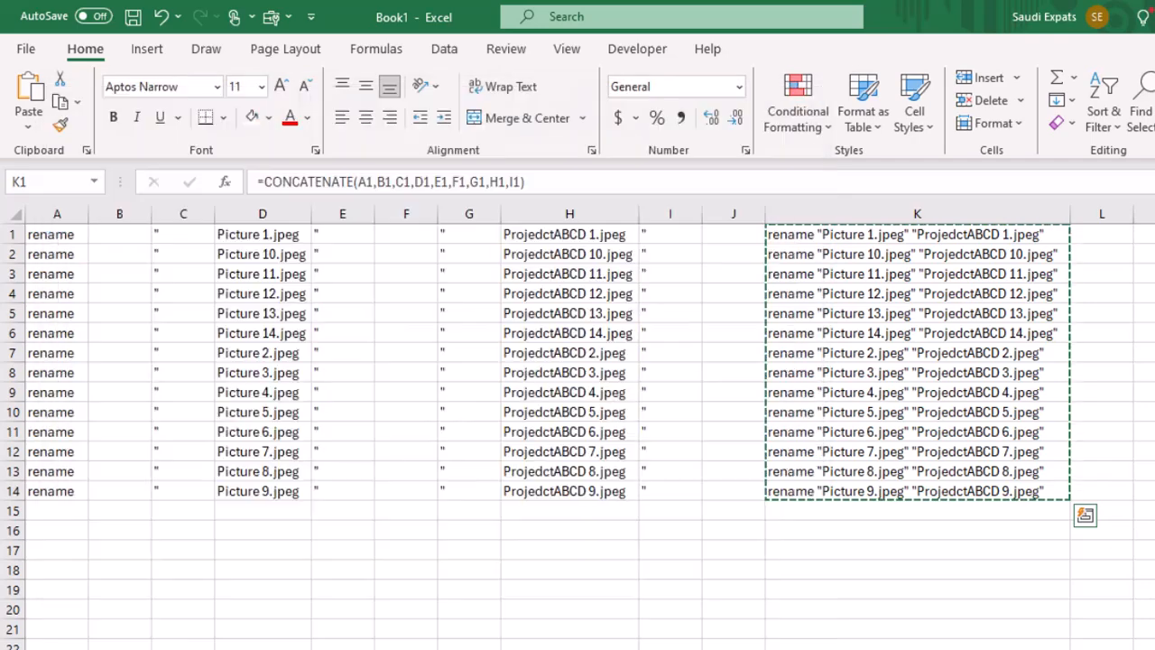
{"action": "key", "text": "ctrl+v"}
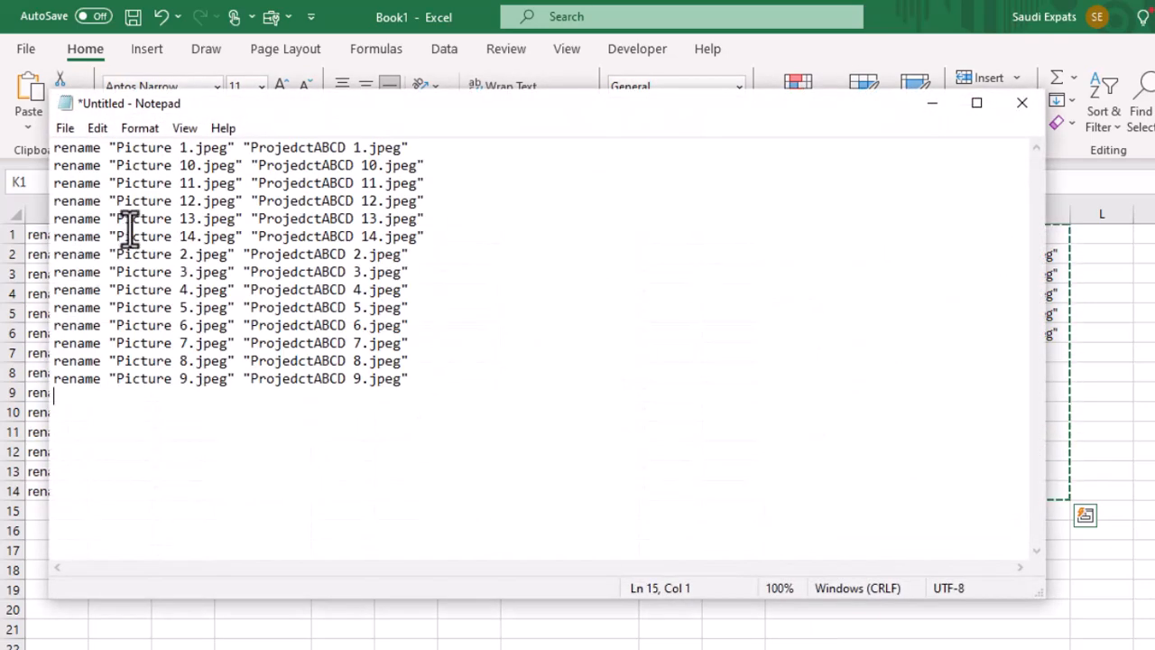
- Save the Notepad document as _cmd.cmd in the "Bulk Rename Files in Computer" folder on New Volume (G:)
{"action": "left_click", "coordinate": [52, 131]}
{"action": "left_click", "coordinate": [149, 238]}
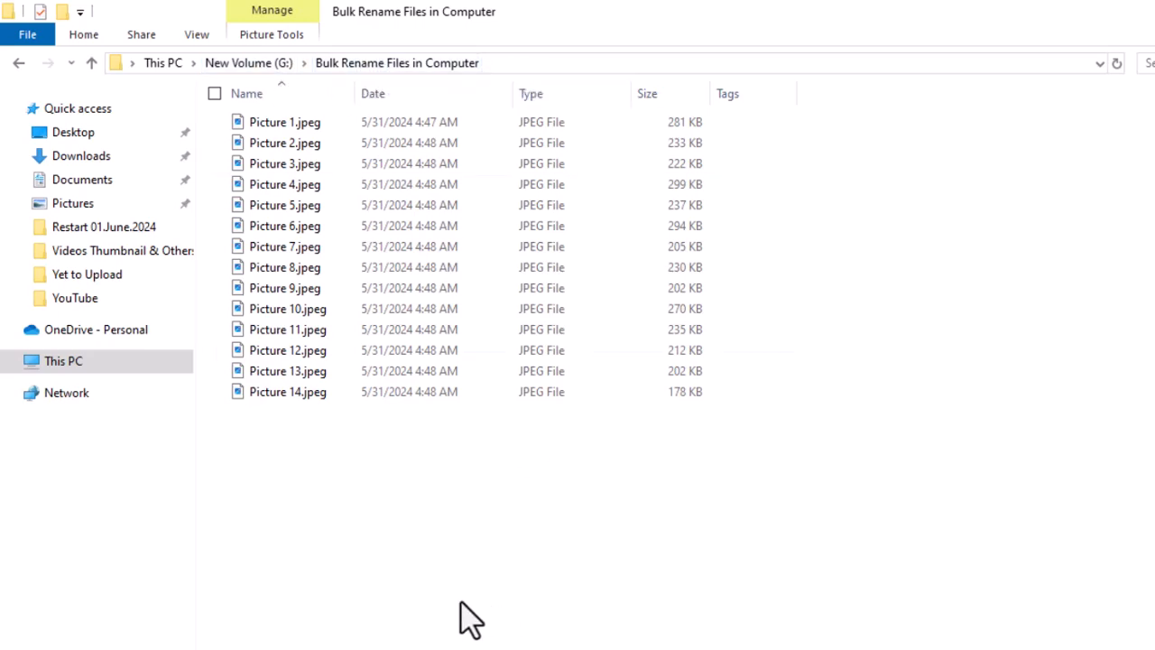
{"action": "key", "text": "alt+Tab"}
{"action": "left_click", "coordinate": [240, 190]}
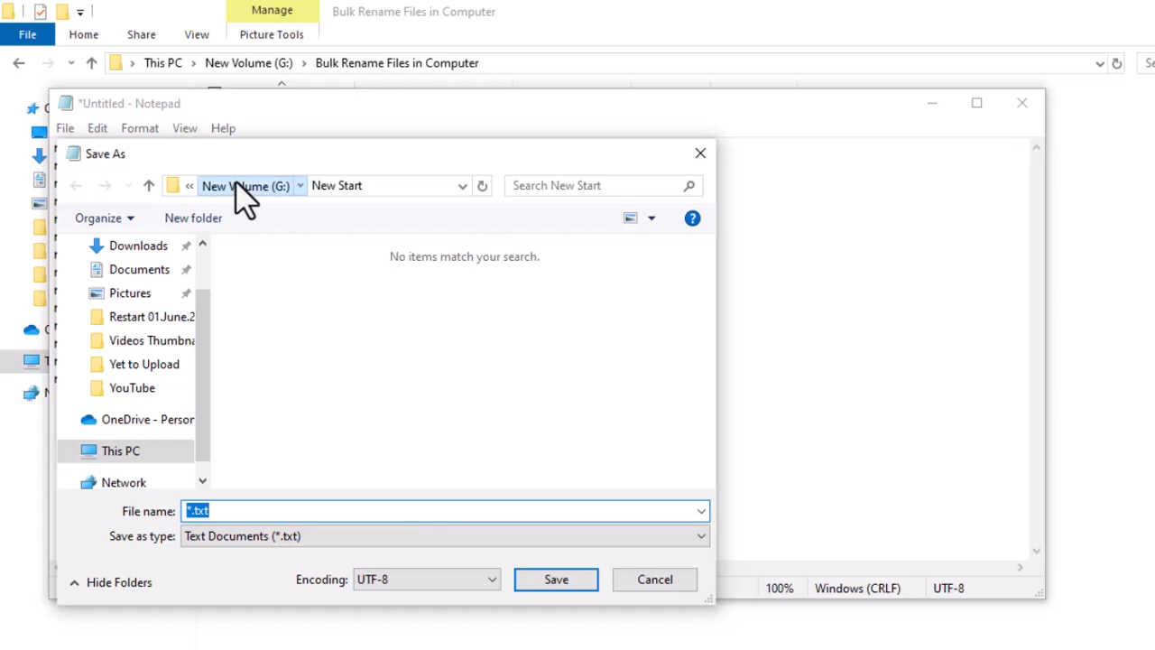
{"action": "double_click", "coordinate": [282, 316]}
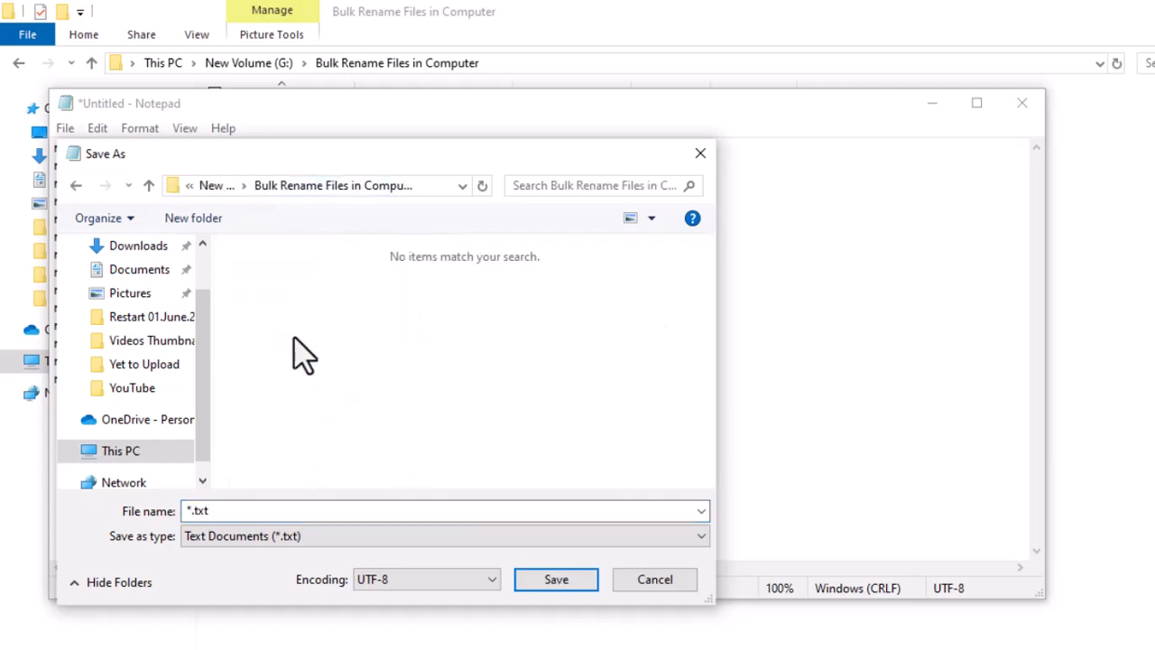
{"action": "left_click", "coordinate": [236, 510]}
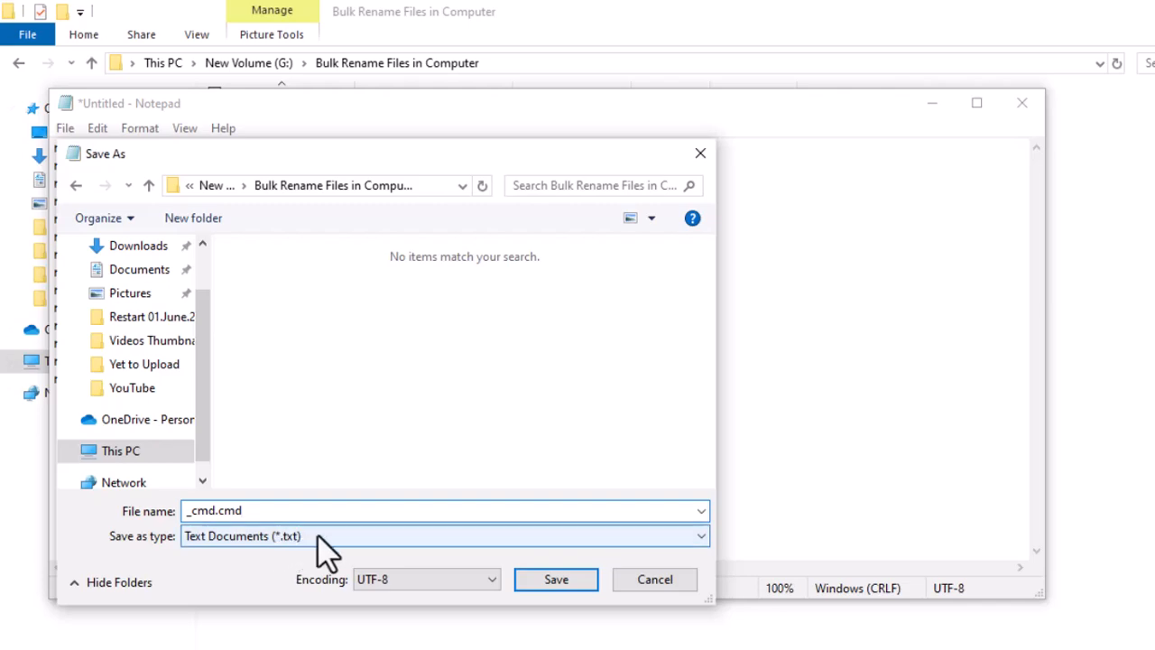
{"action": "left_click", "coordinate": [588, 585]}
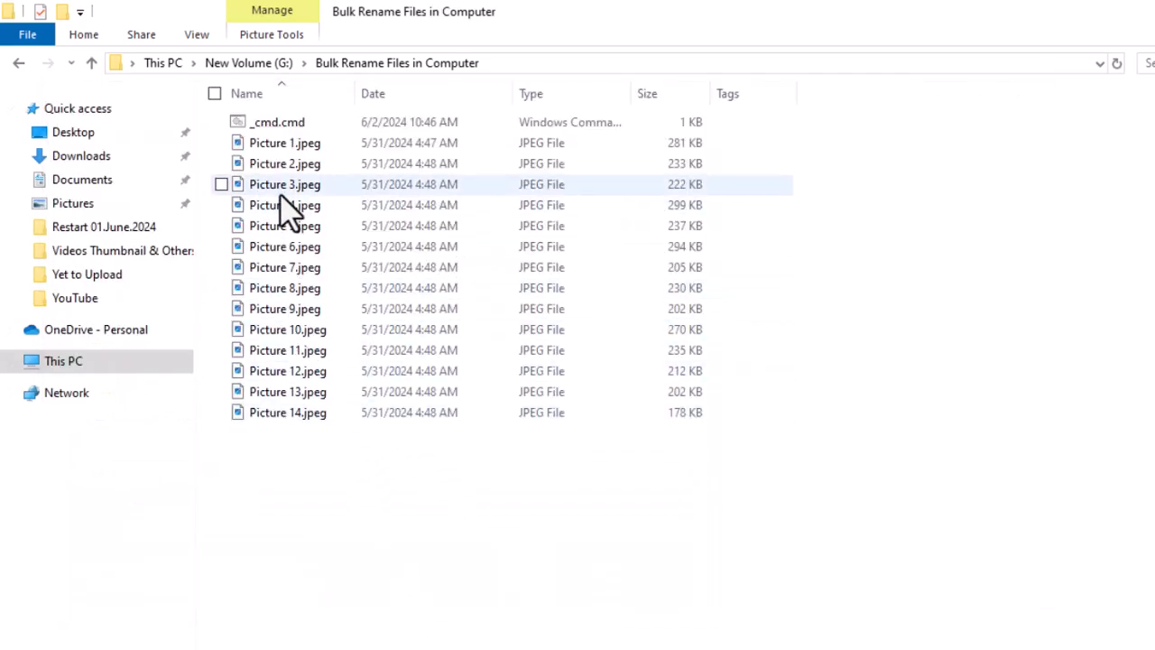
- Run _cmd.cmd from the "Bulk Rename Files in Computer" folder to rename the picture files
{"action": "double_click", "coordinate": [331, 127]}
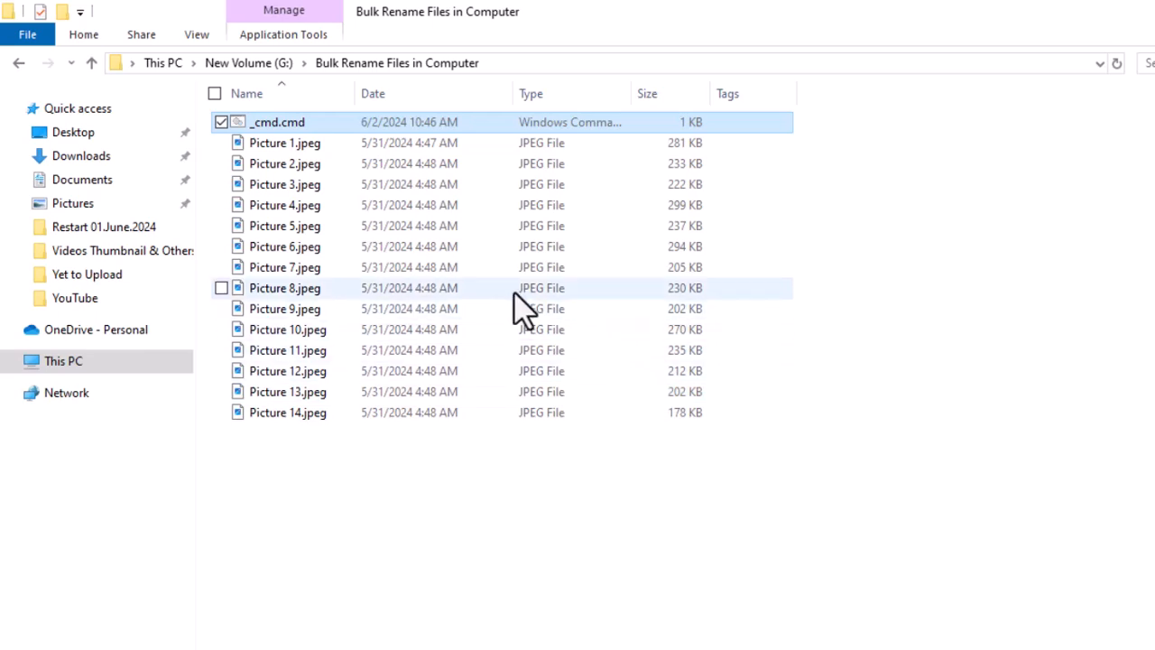